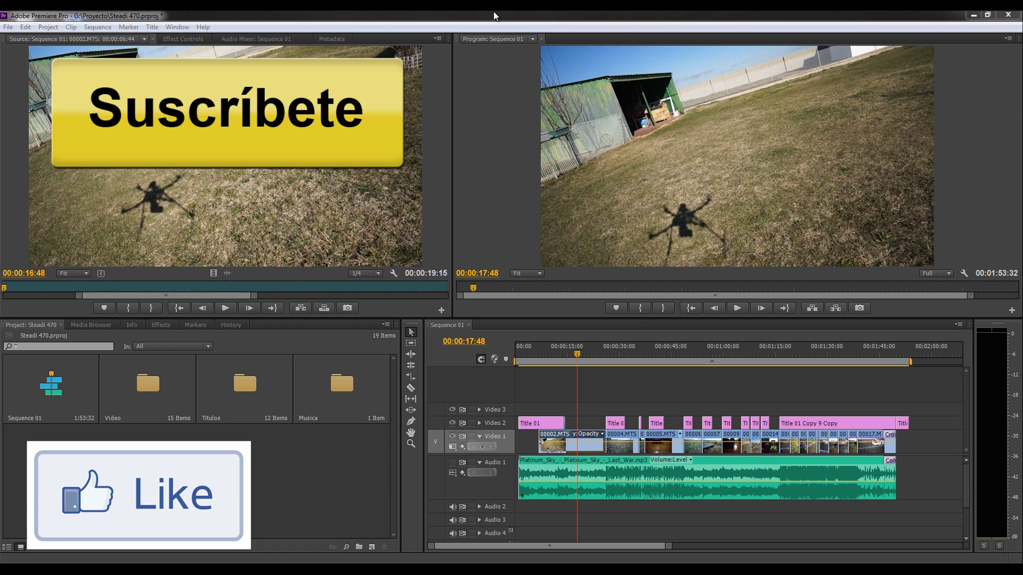
Scrub Sequence 01 back to about 17 seconds and load clip 00004.MTS from Video 1 into the Source monitor.
click(494, 11)
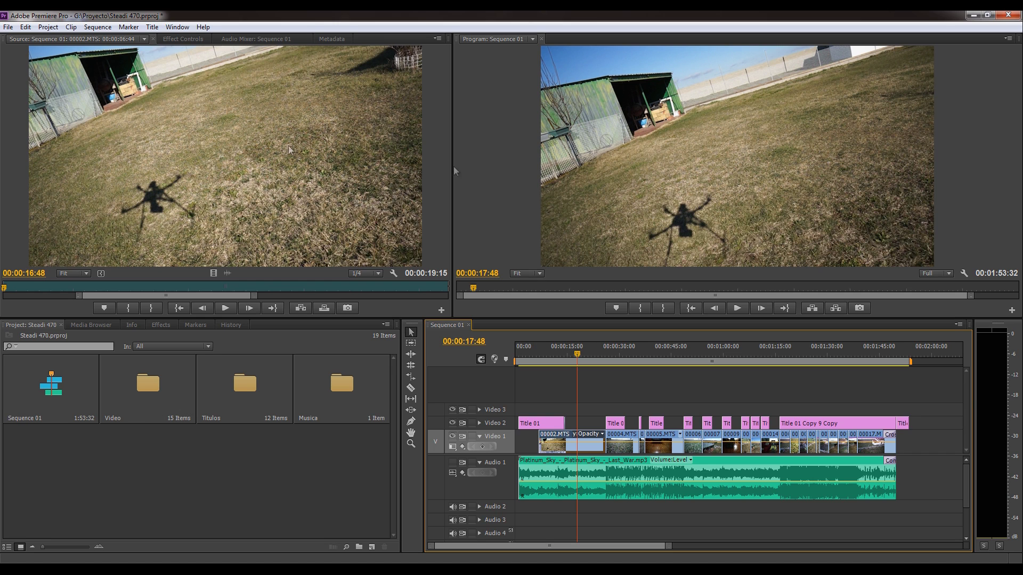
drag(612, 346, 794, 346)
click(576, 350)
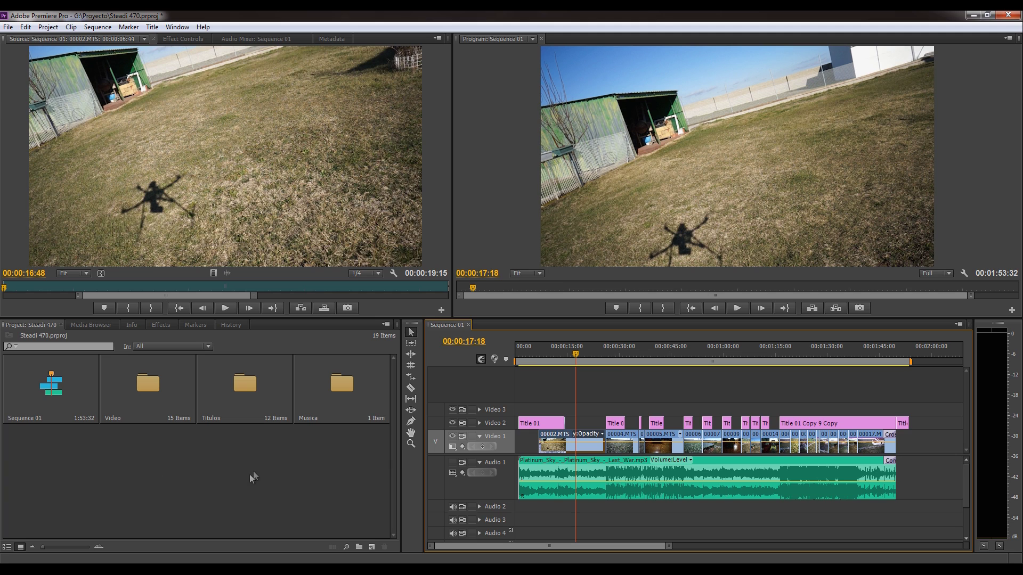
click(203, 183)
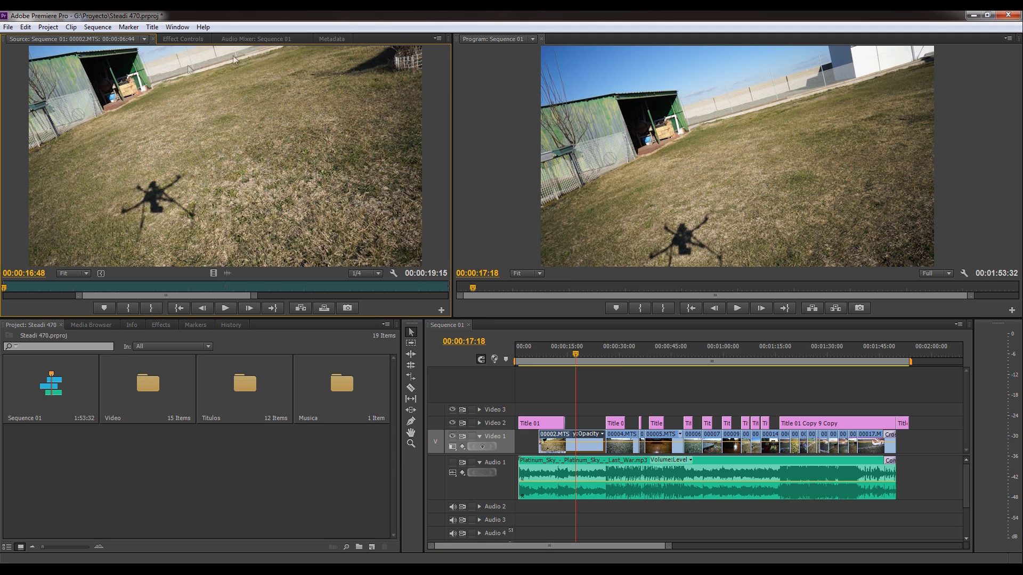
click(574, 449)
double_click(624, 447)
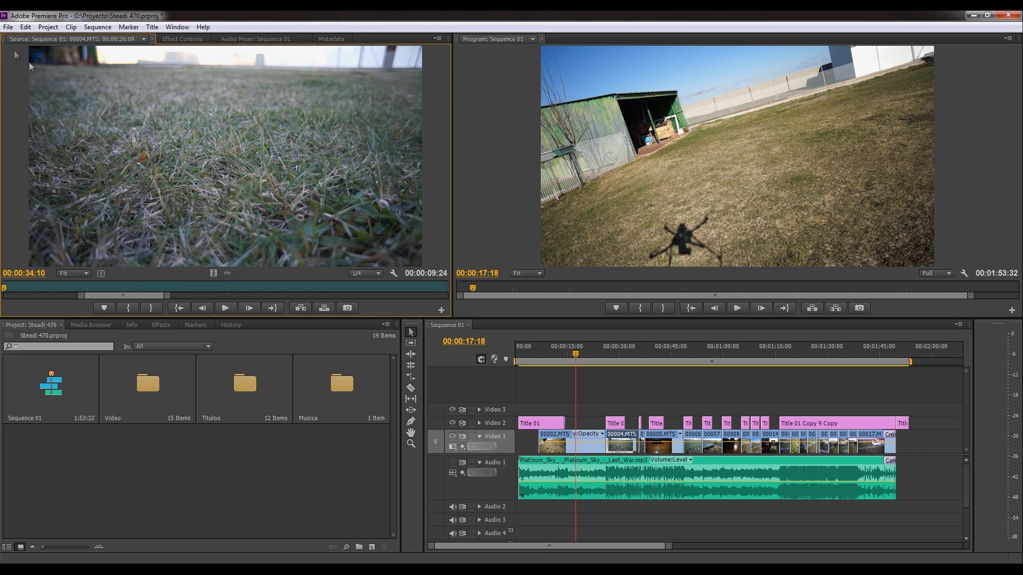
click(9, 27)
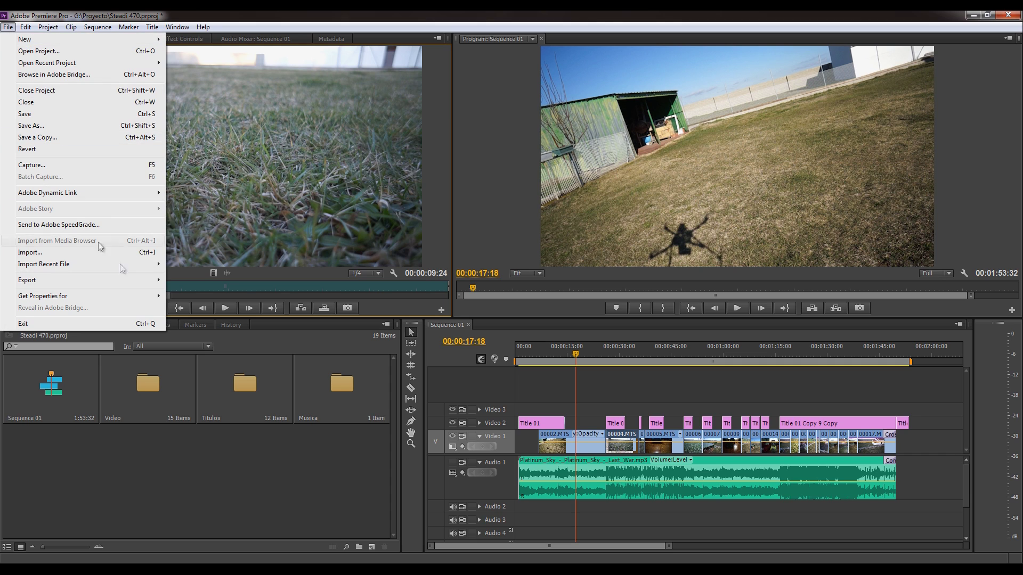
mouse_move(107, 279)
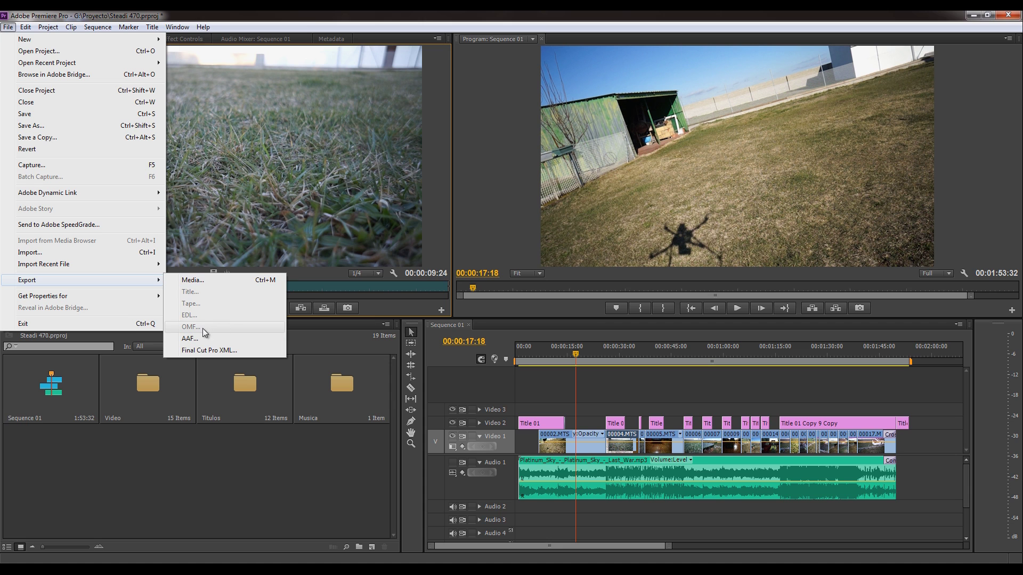
click(211, 285)
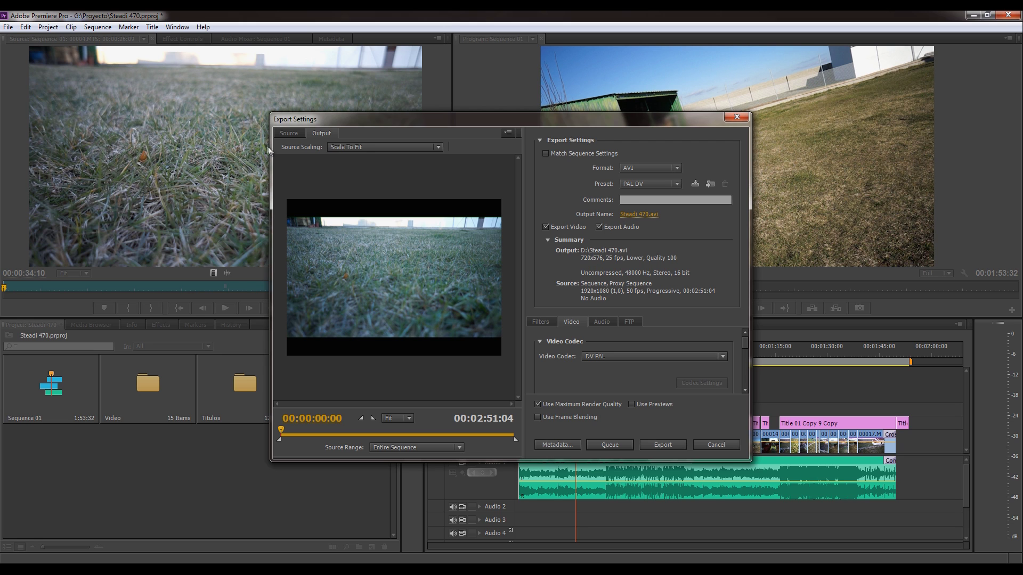
click(289, 134)
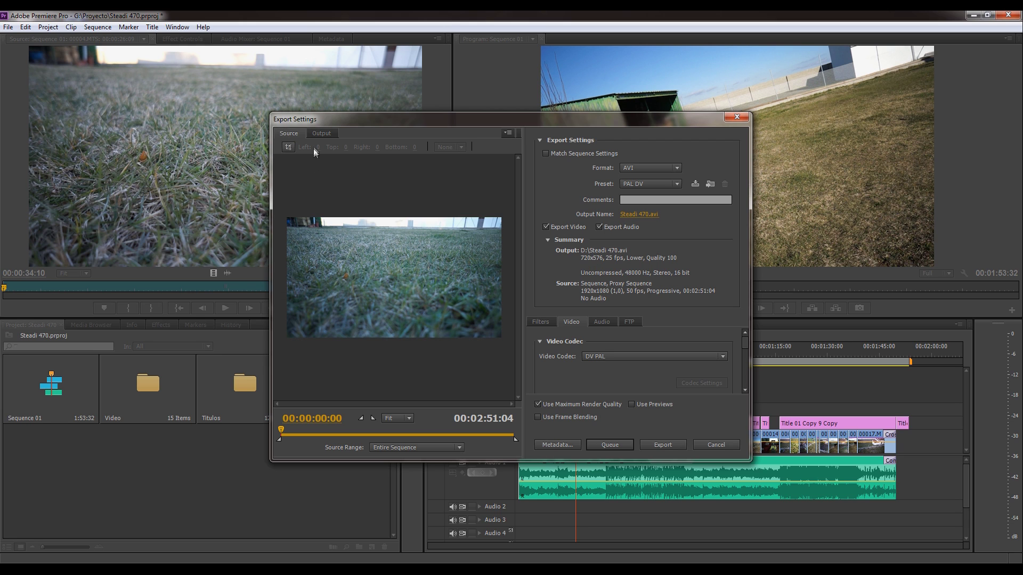
click(319, 135)
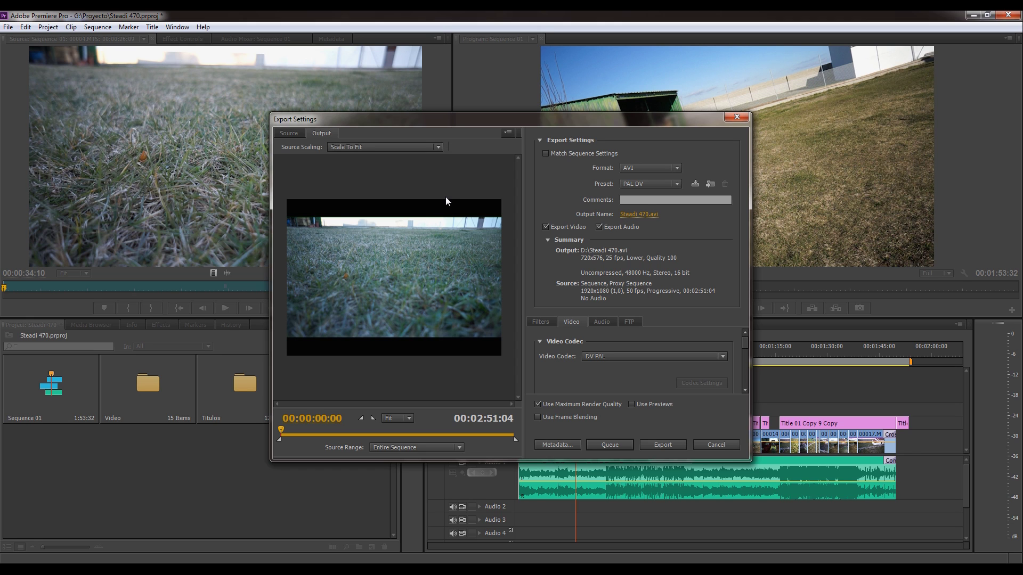
click(297, 133)
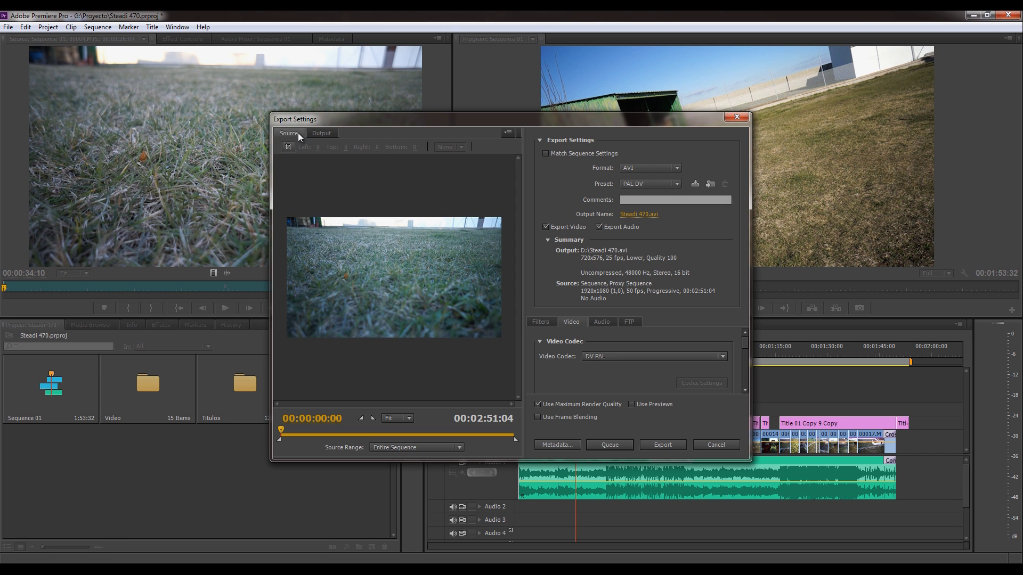
click(736, 116)
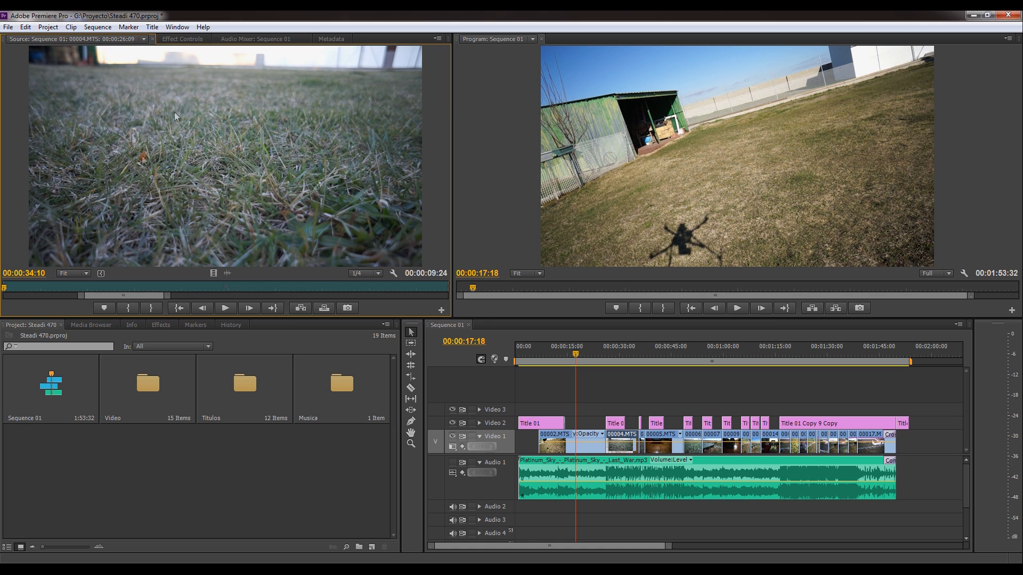
Focus the program monitor, source monitor and timeline, deselecting the clip and dismissing the File menu unused.
click(654, 132)
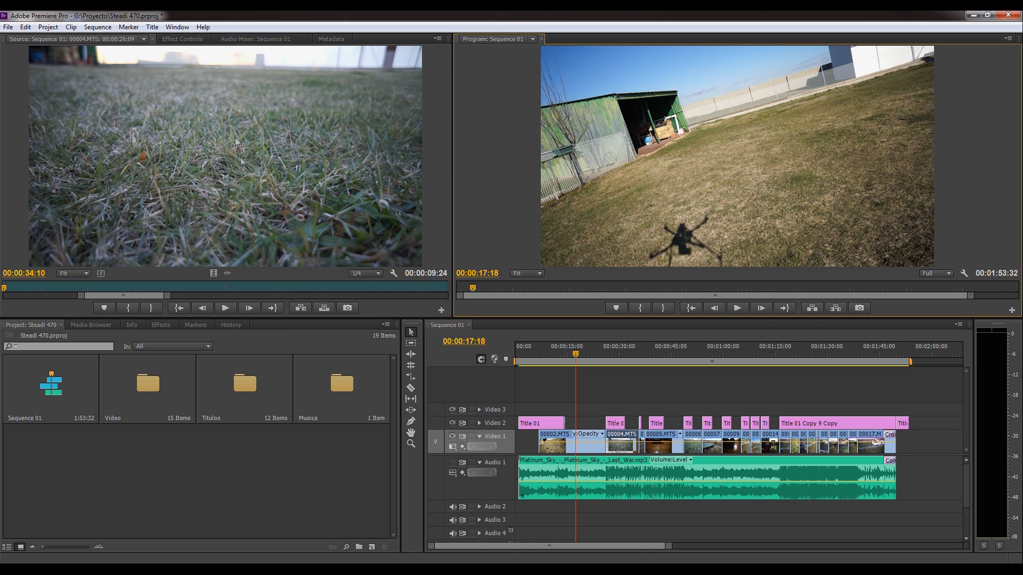
click(261, 148)
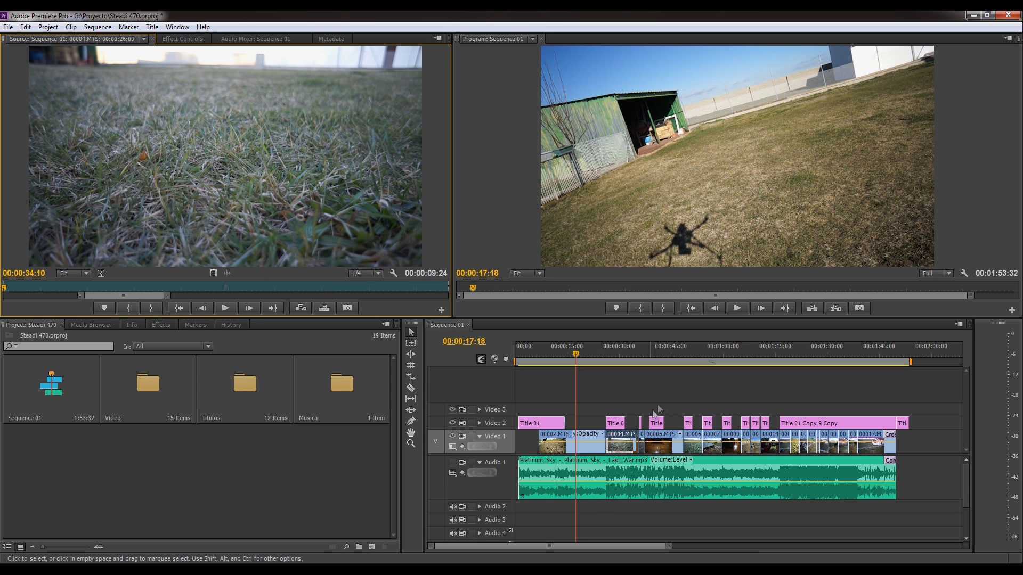
click(656, 386)
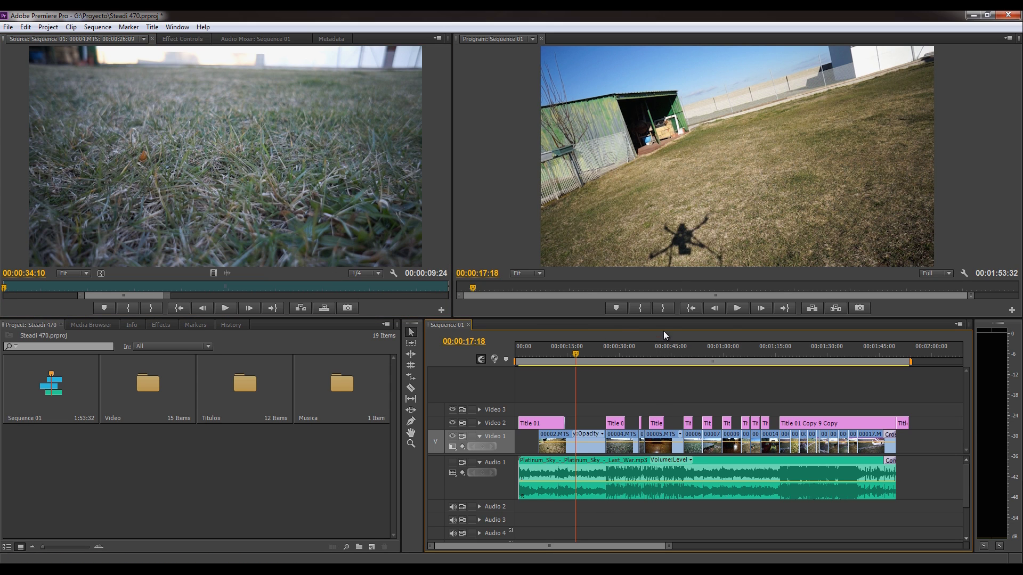
click(5, 31)
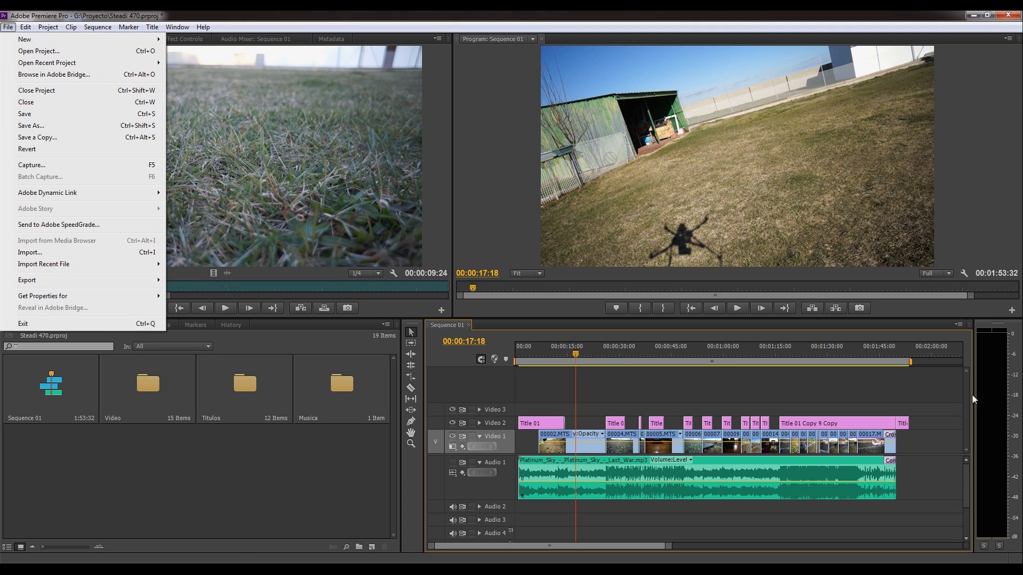
click(692, 132)
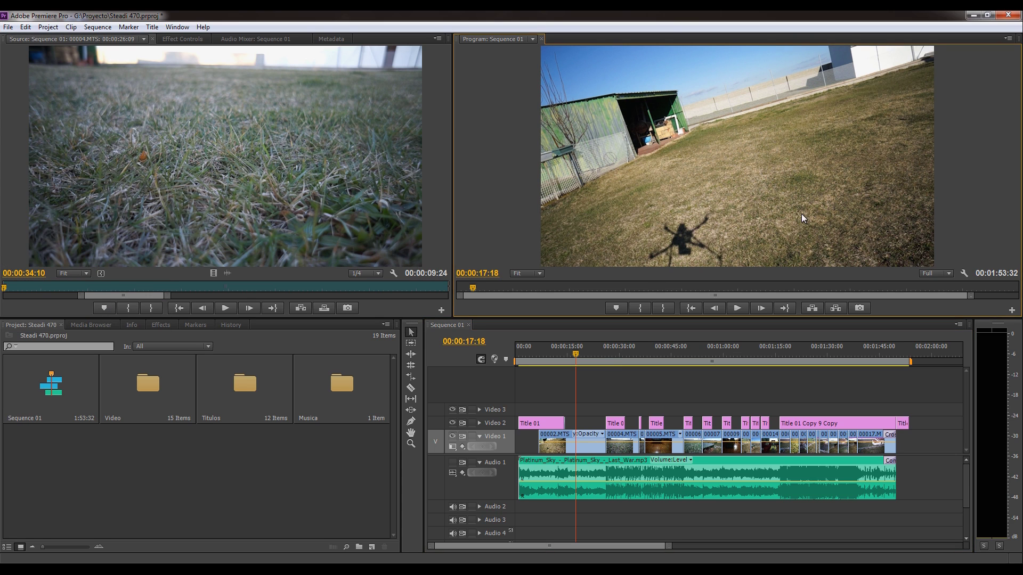
Select 00002.MTS in the Video bin, close the bin, and set the playhead to 00:00:22:37.
click(204, 478)
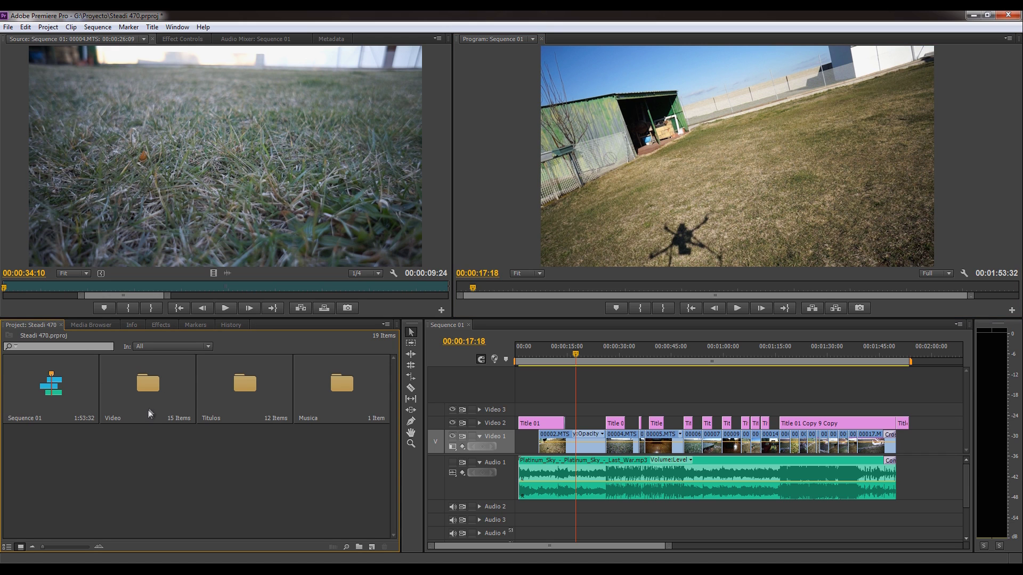
double_click(145, 389)
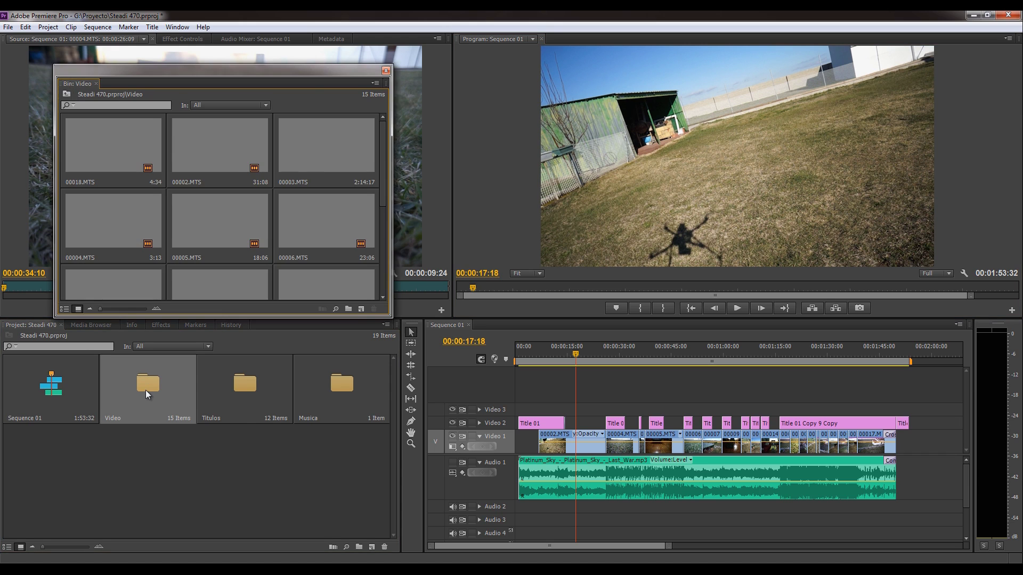
click(229, 151)
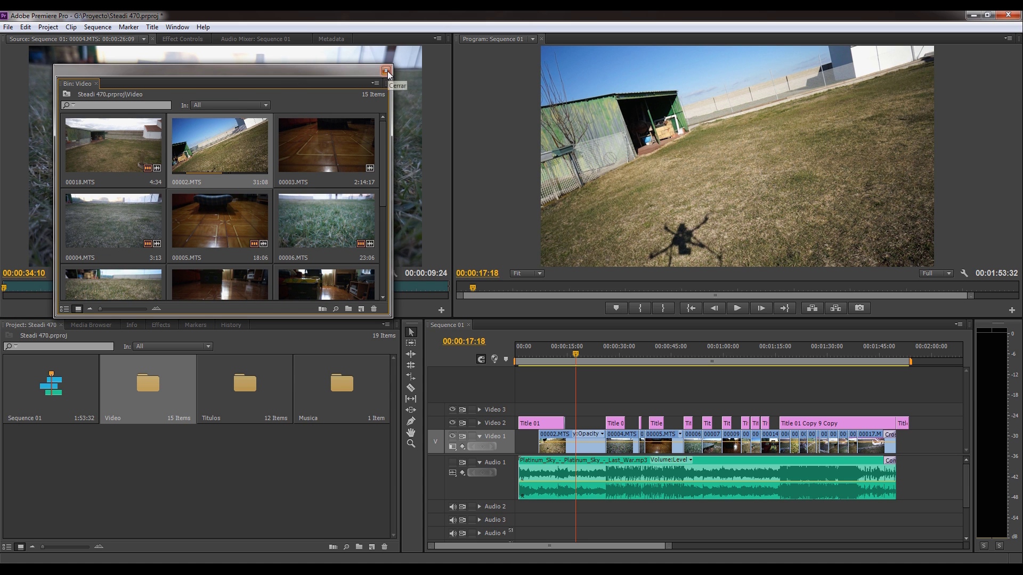
click(387, 71)
click(655, 347)
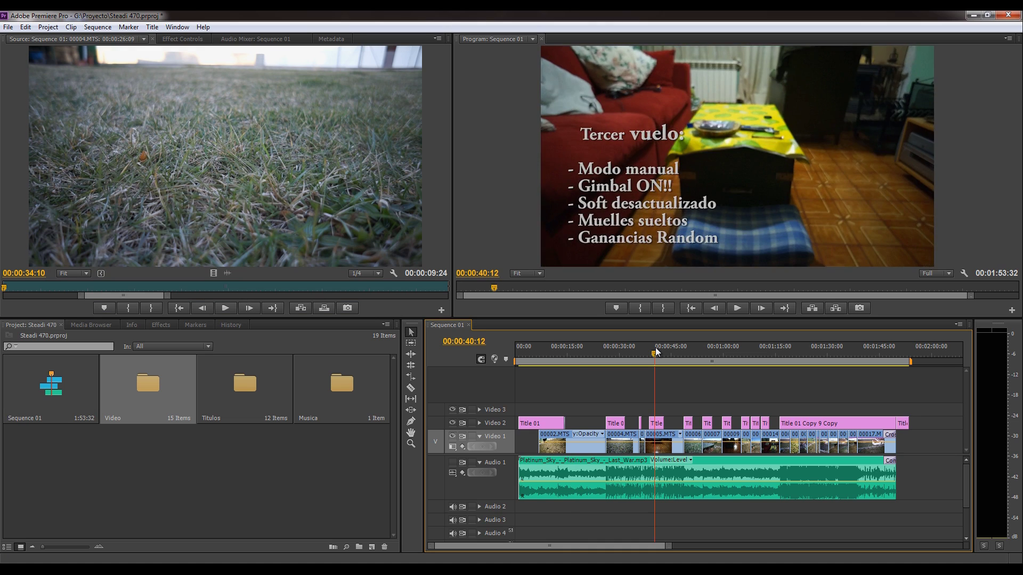
drag(655, 347, 595, 366)
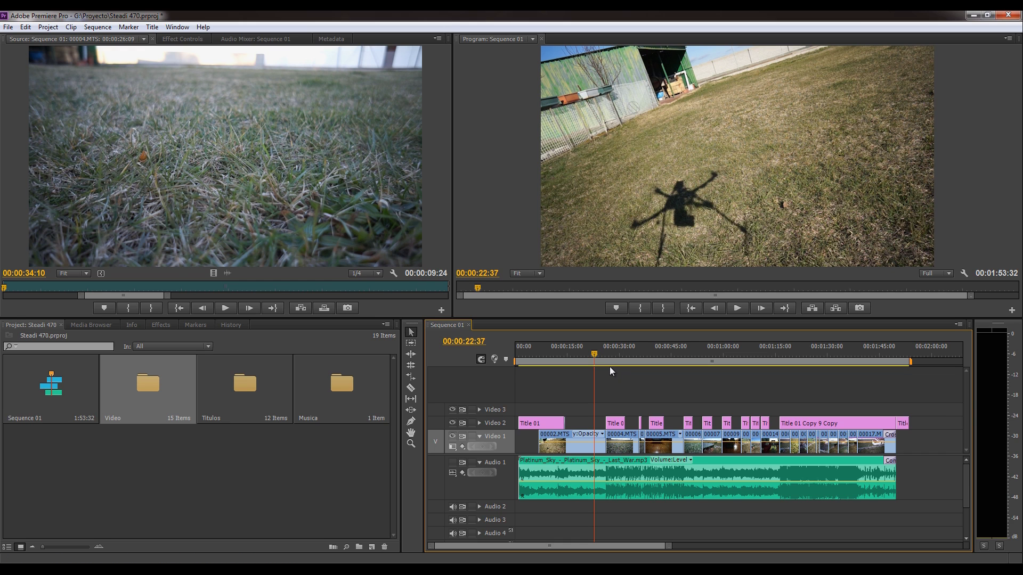
Show the File > Export submenu for the Sequence 01 edit.
click(8, 27)
mouse_move(84, 280)
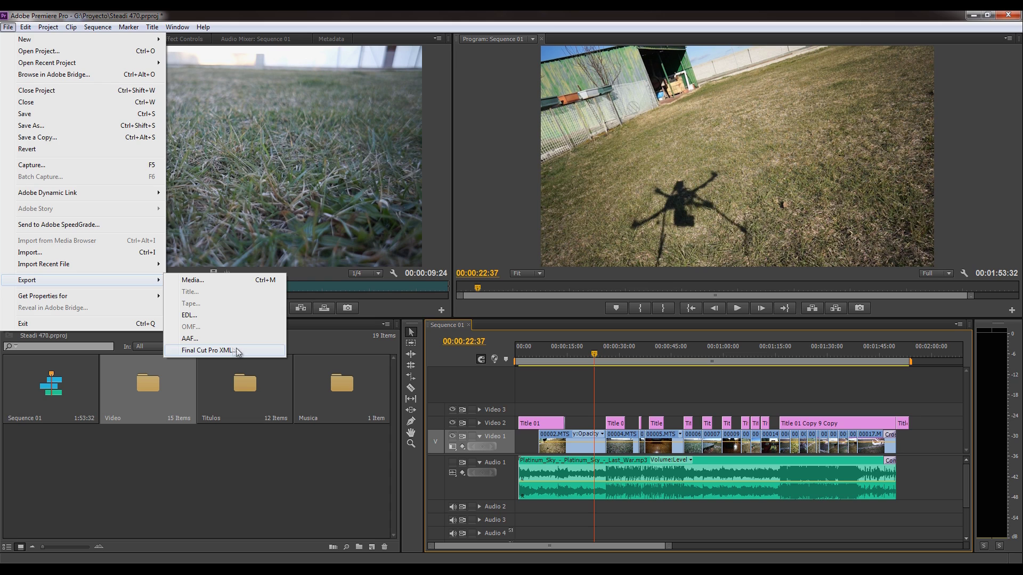
Open Export Media settings, enable Crop, try Left 300 and Bottom 196, then reset margins to 0.
click(196, 280)
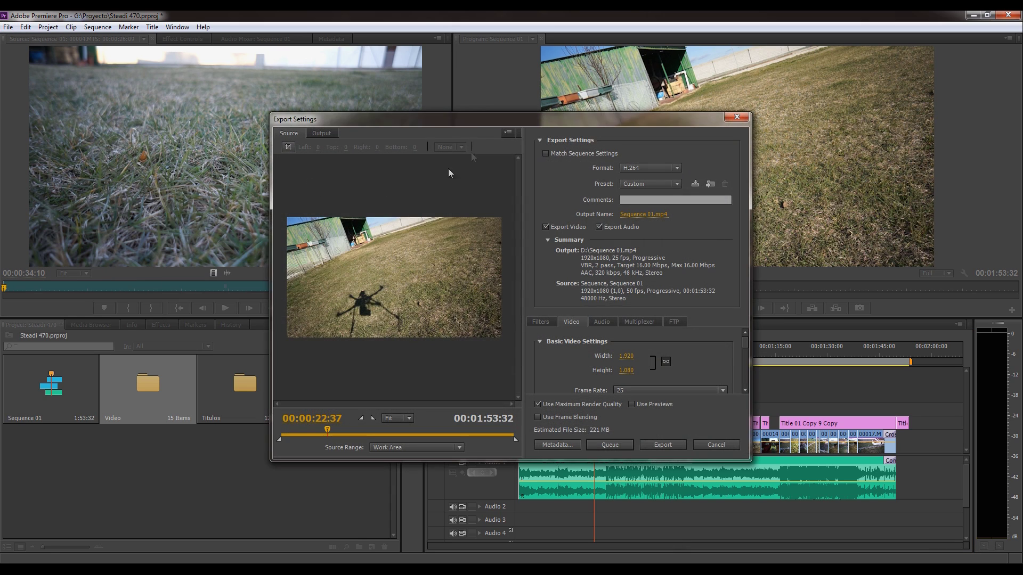
mouse_move(475, 119)
mouse_down()
mouse_move(480, 90)
mouse_move(470, 88)
mouse_up()
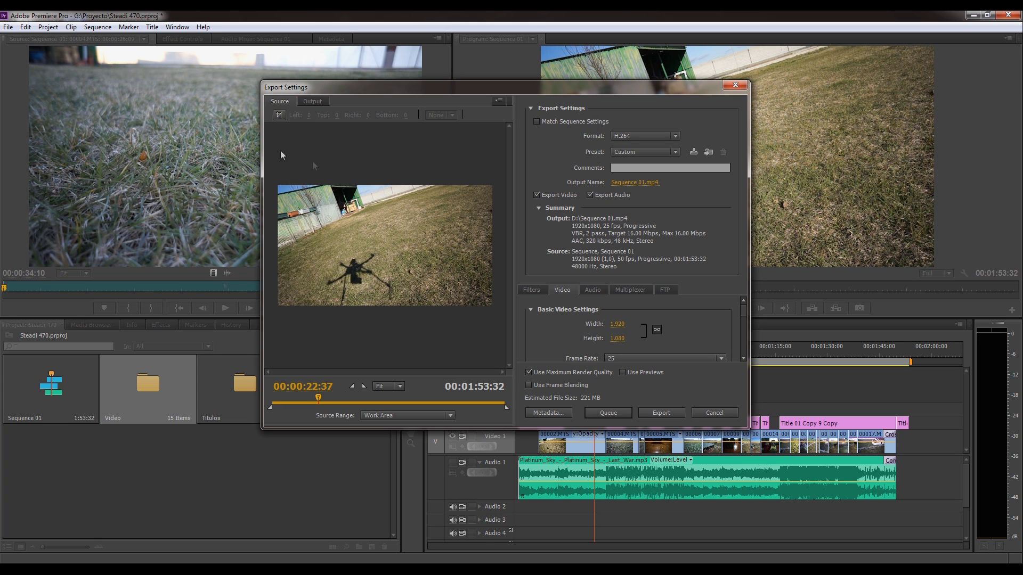
click(278, 116)
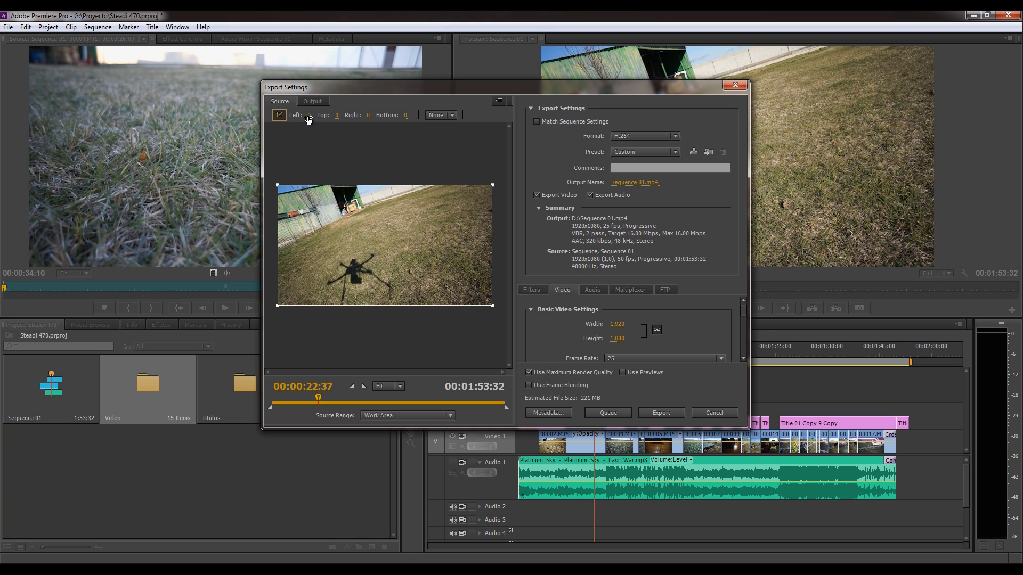
drag(309, 116, 347, 116)
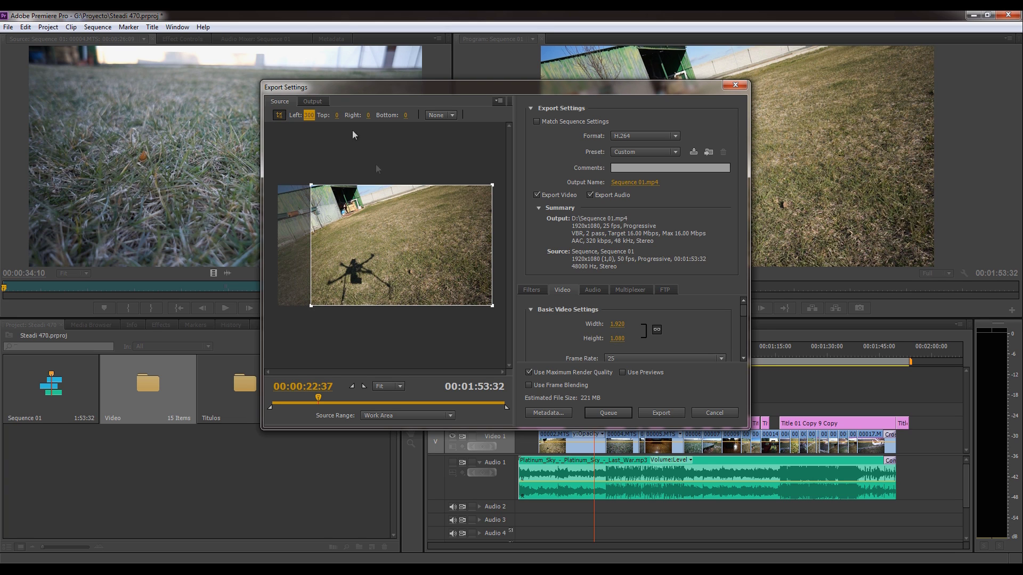
click(406, 115)
drag(391, 116, 392, 123)
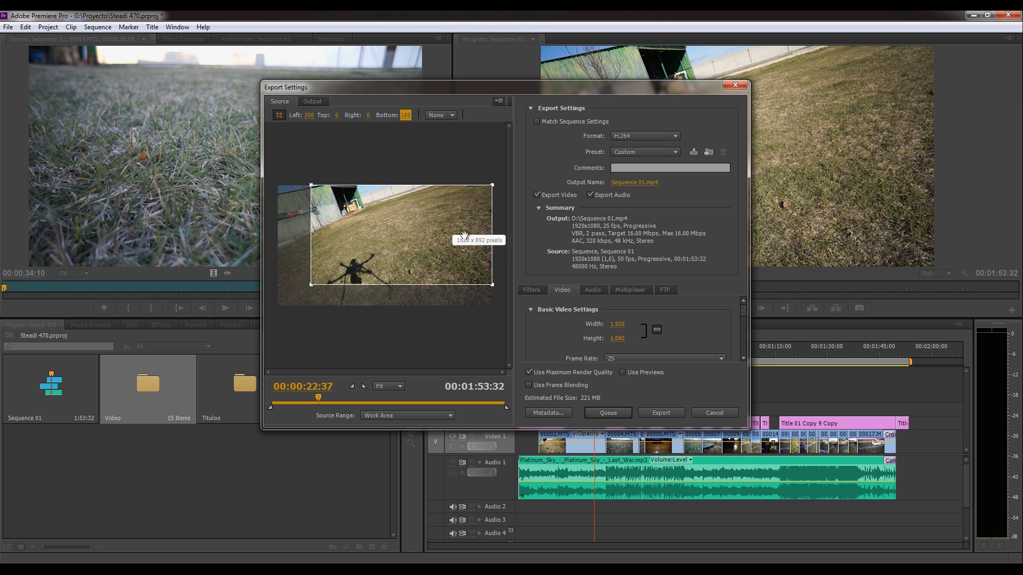
mouse_move(405, 116)
mouse_down()
mouse_move(291, 130)
mouse_move(155, 121)
mouse_up()
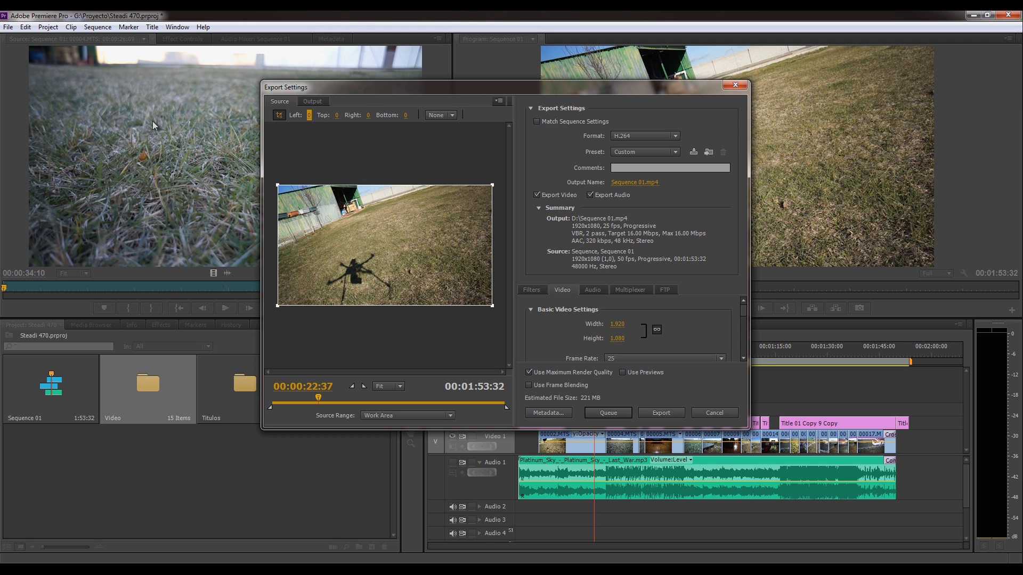
click(450, 116)
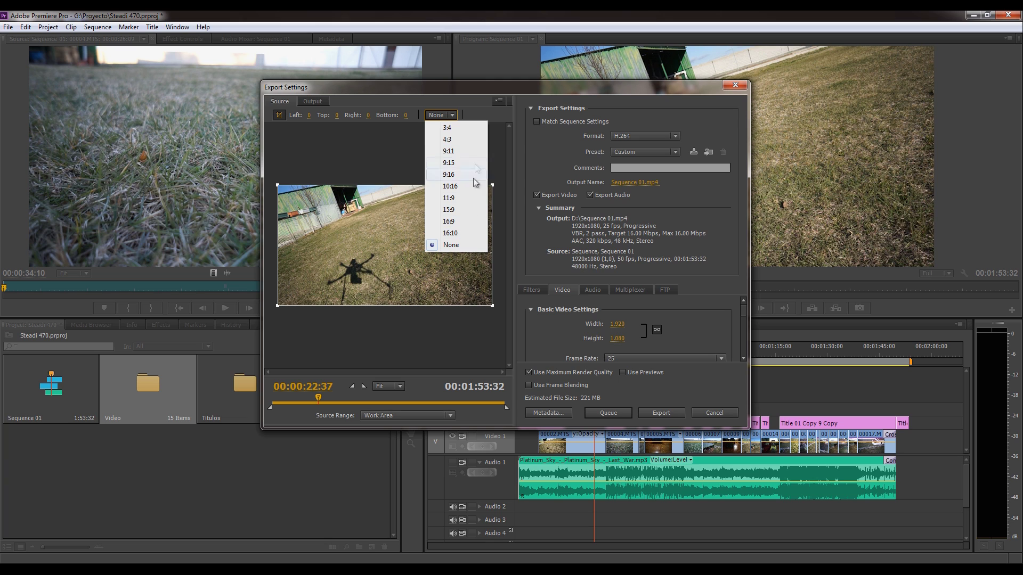
Keep the crop ratio at None and scrub the export preview to 00:00:33:20.
click(350, 141)
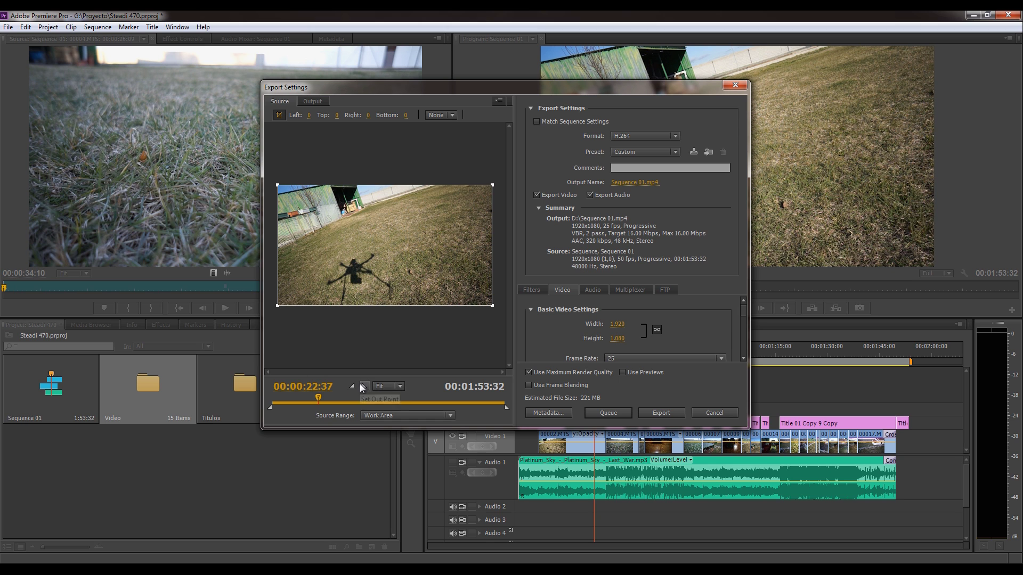
mouse_move(318, 401)
mouse_down()
mouse_move(388, 404)
mouse_move(337, 399)
mouse_up()
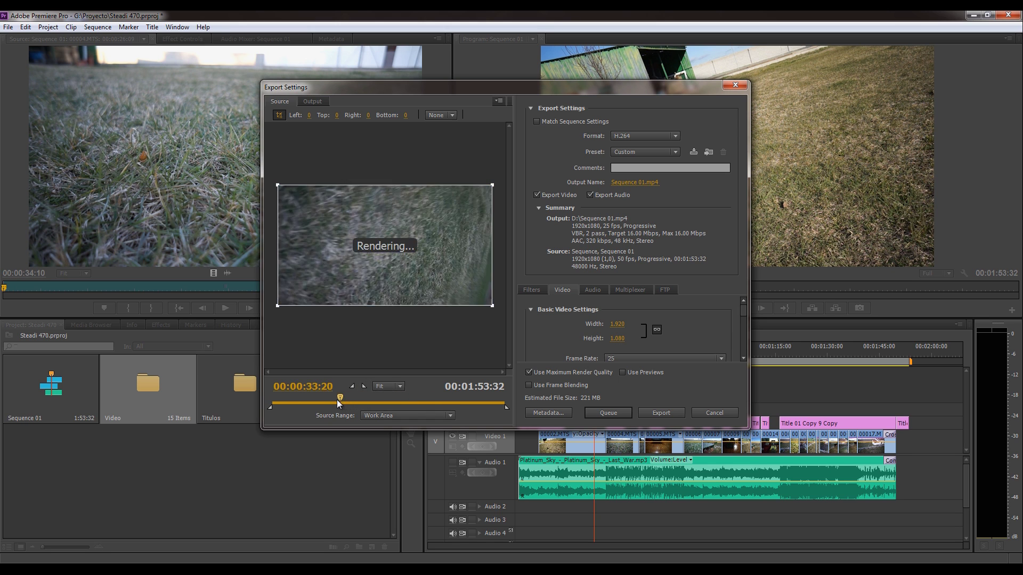
click(400, 413)
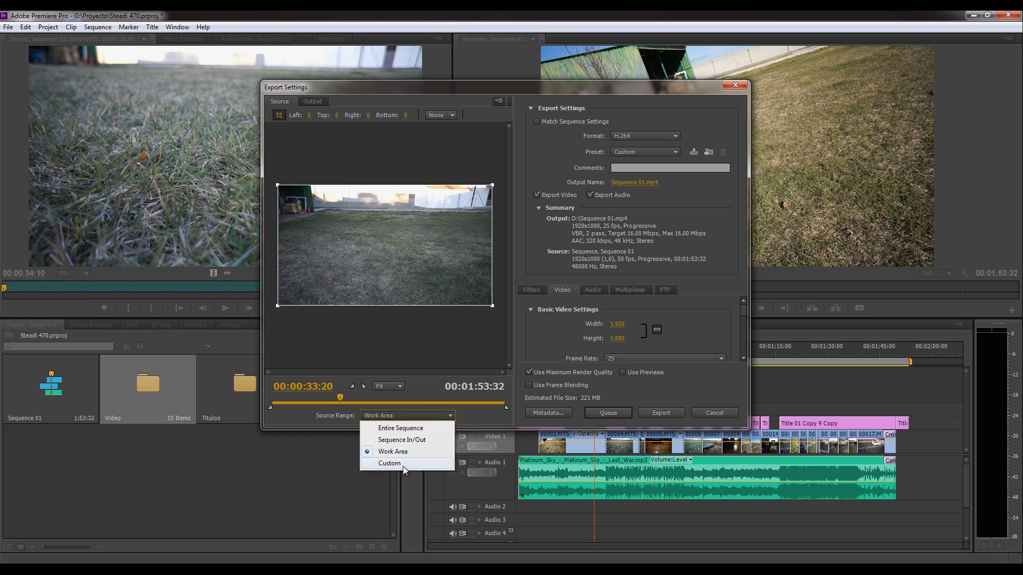
Leave the source range at Work Area and switch Export Settings to the Output view.
click(392, 145)
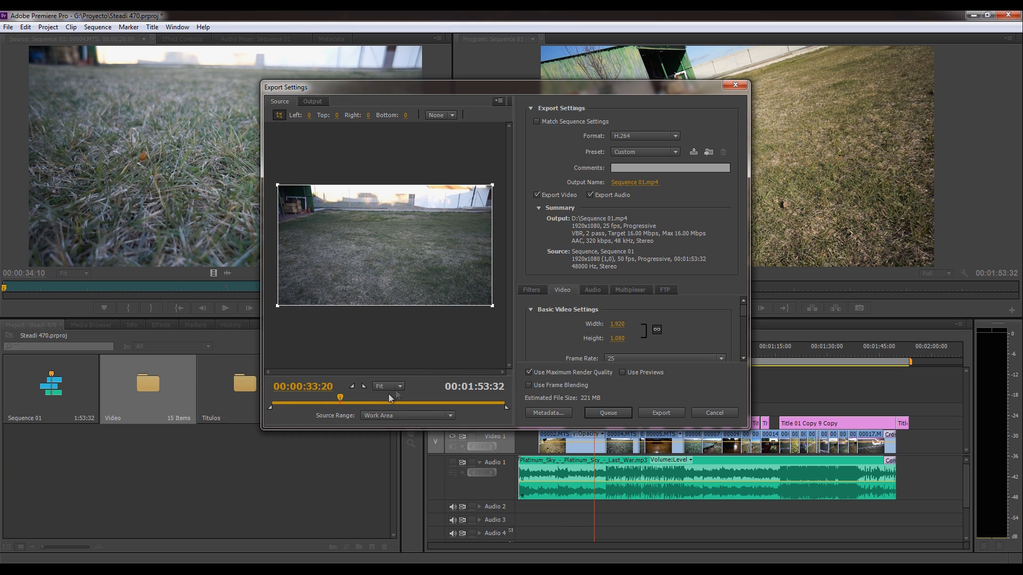
click(318, 101)
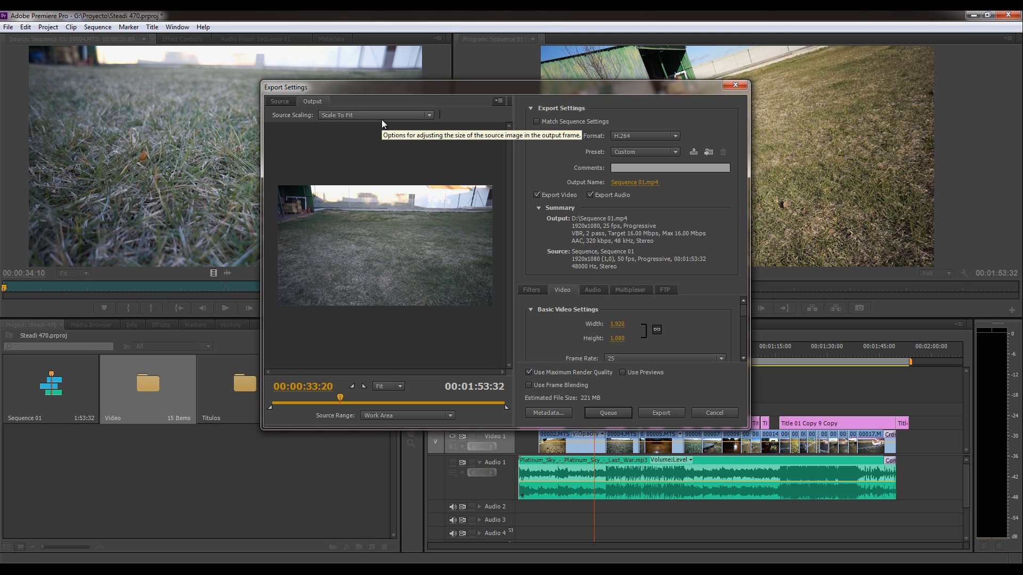
click(407, 415)
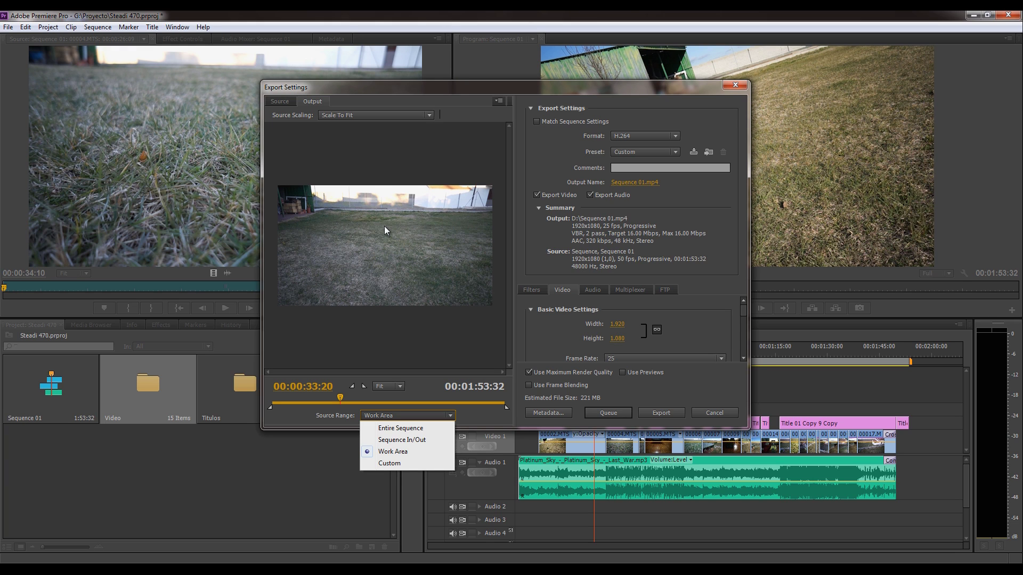
click(382, 169)
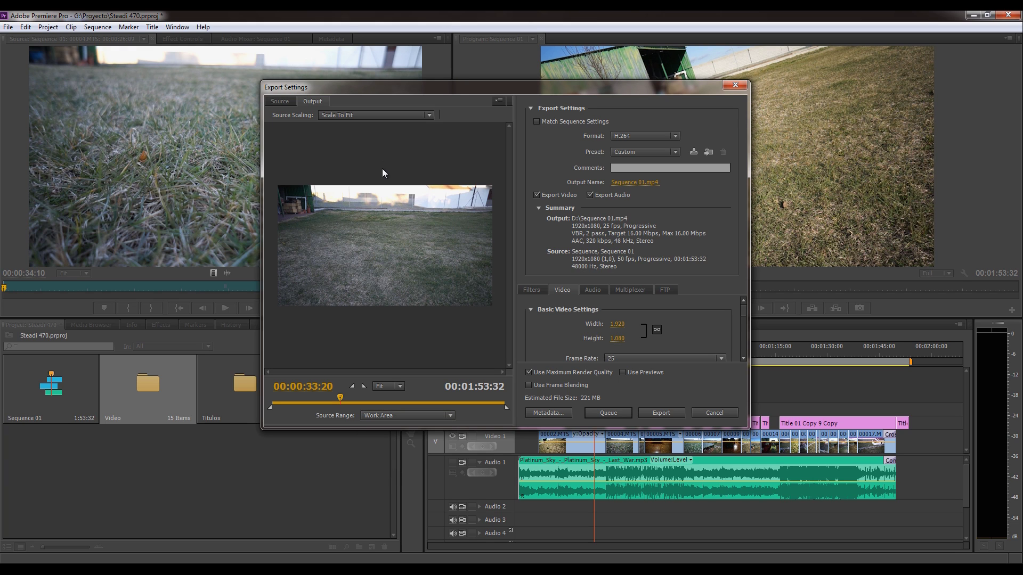
click(387, 115)
click(502, 145)
click(366, 117)
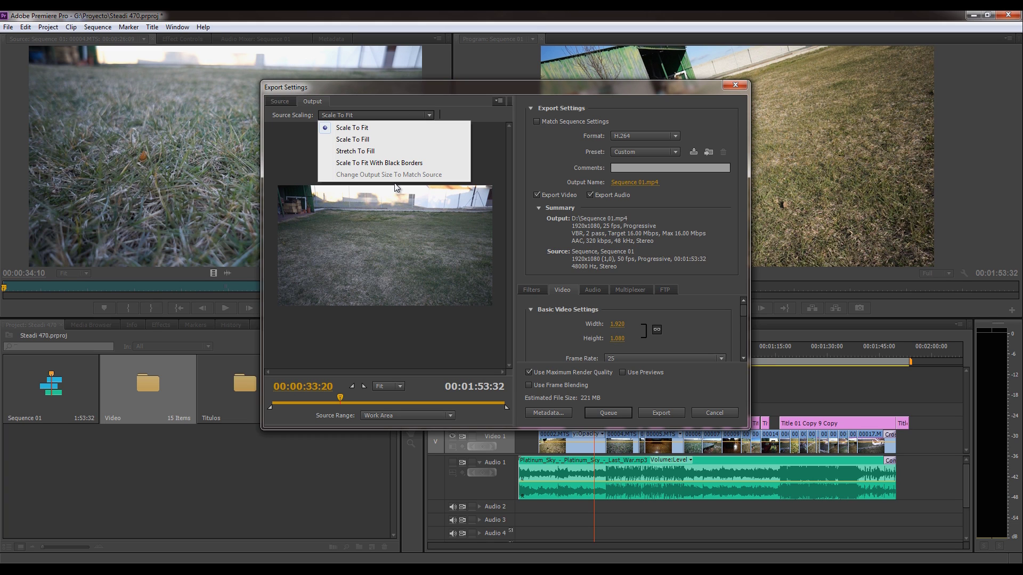
click(387, 337)
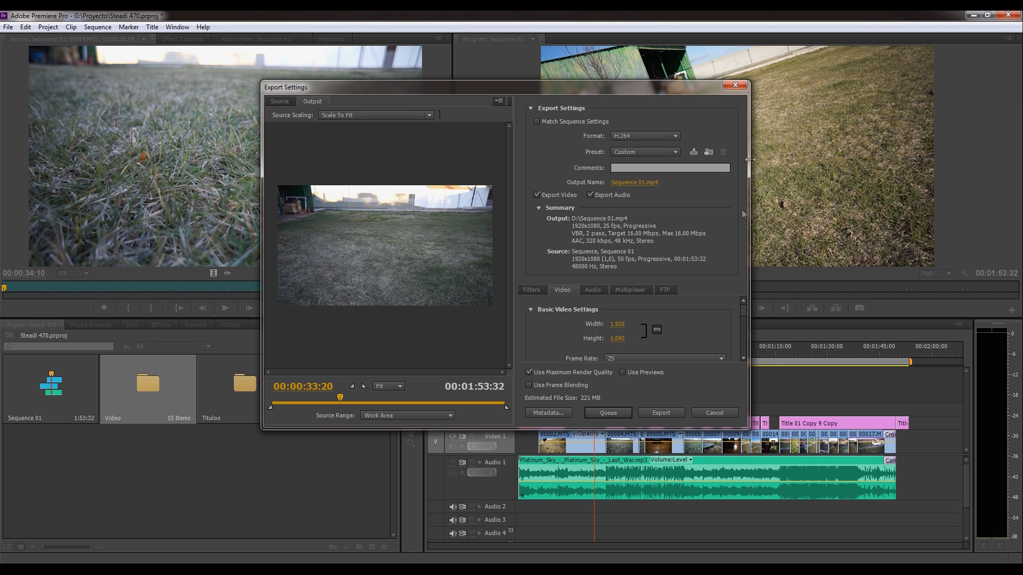
Enlarge and reposition Export Settings, then tick Match Sequence Settings for MPEG Preview output as Sequence 01.mpeg.
drag(745, 429, 872, 527)
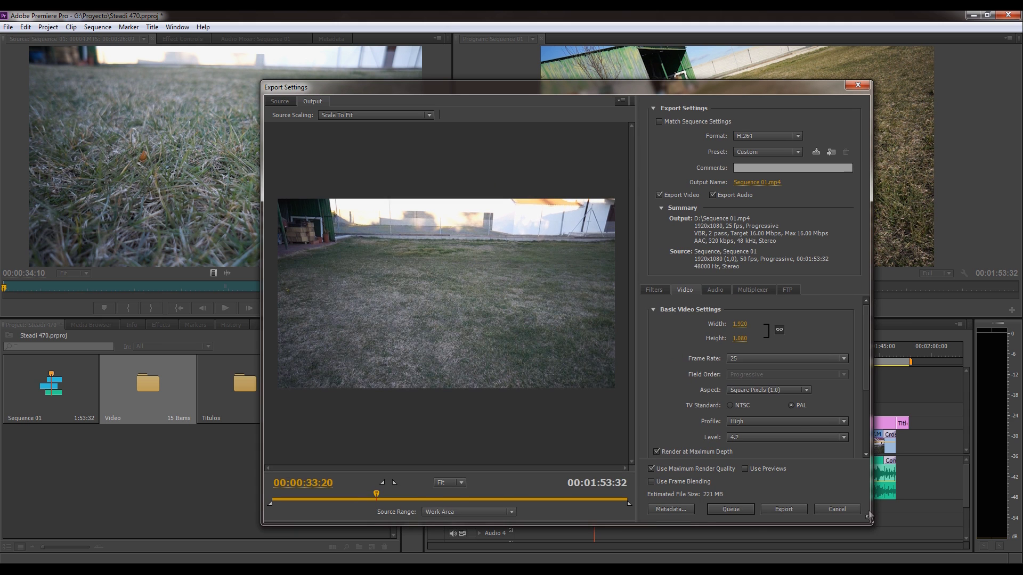
drag(700, 94, 538, 57)
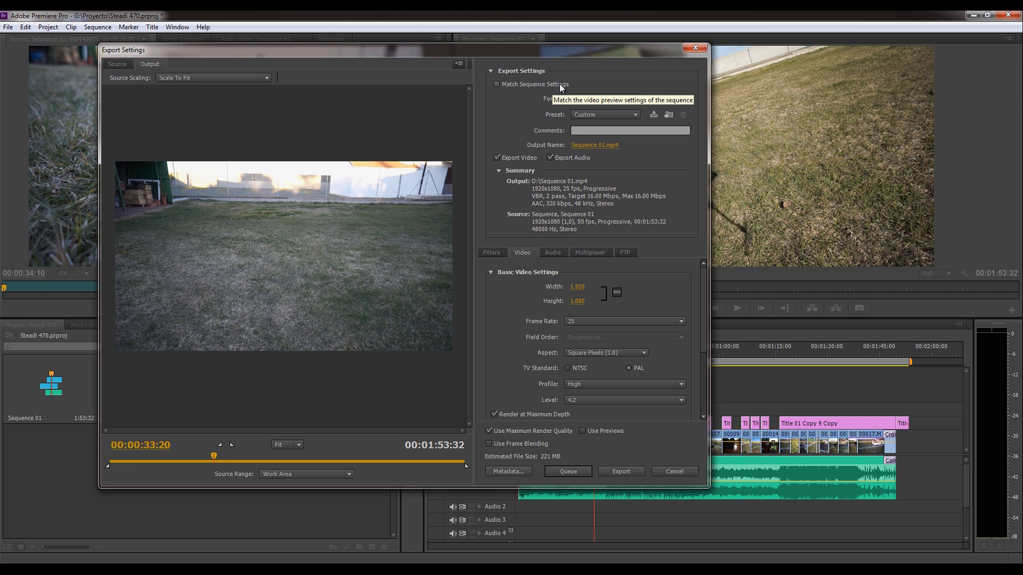
click(560, 85)
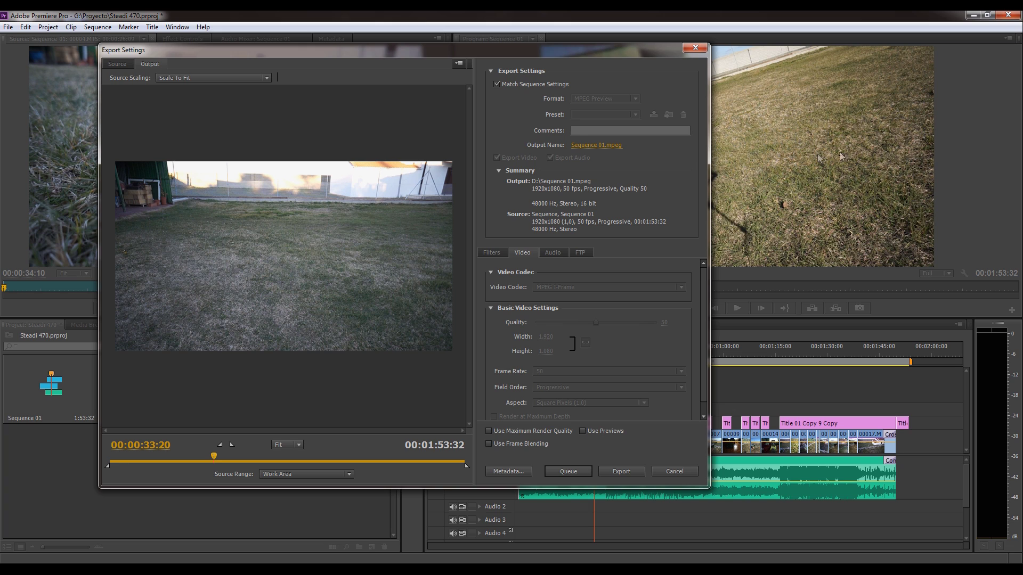
Untick Match Sequence Settings to return to H.264 and browse the Format list.
click(515, 83)
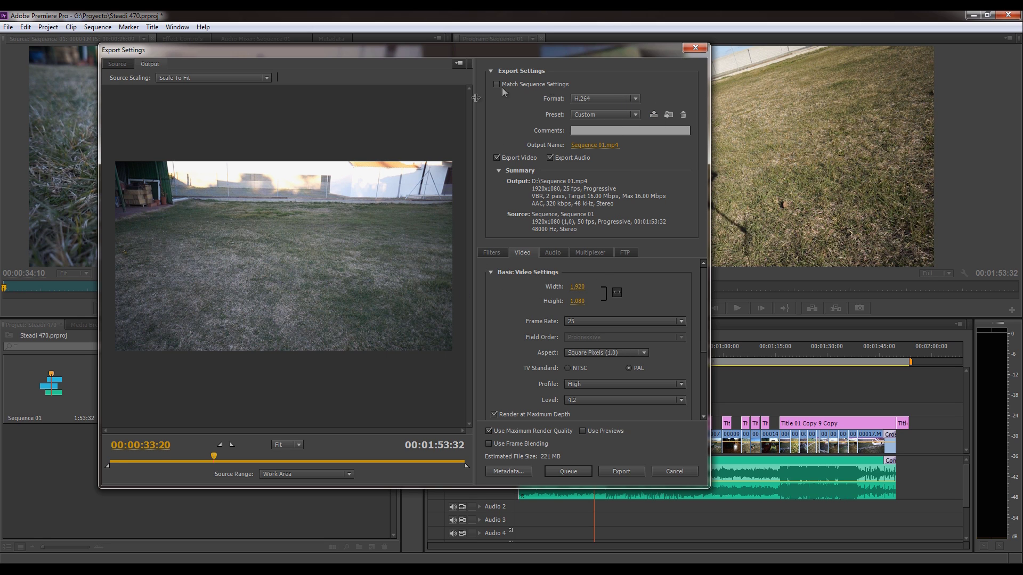
click(608, 98)
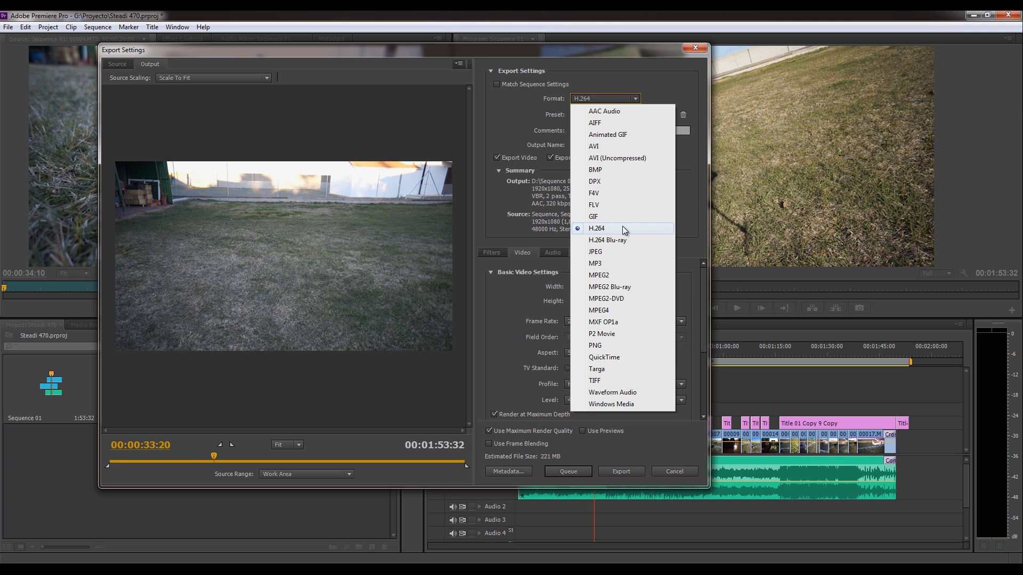
click(623, 228)
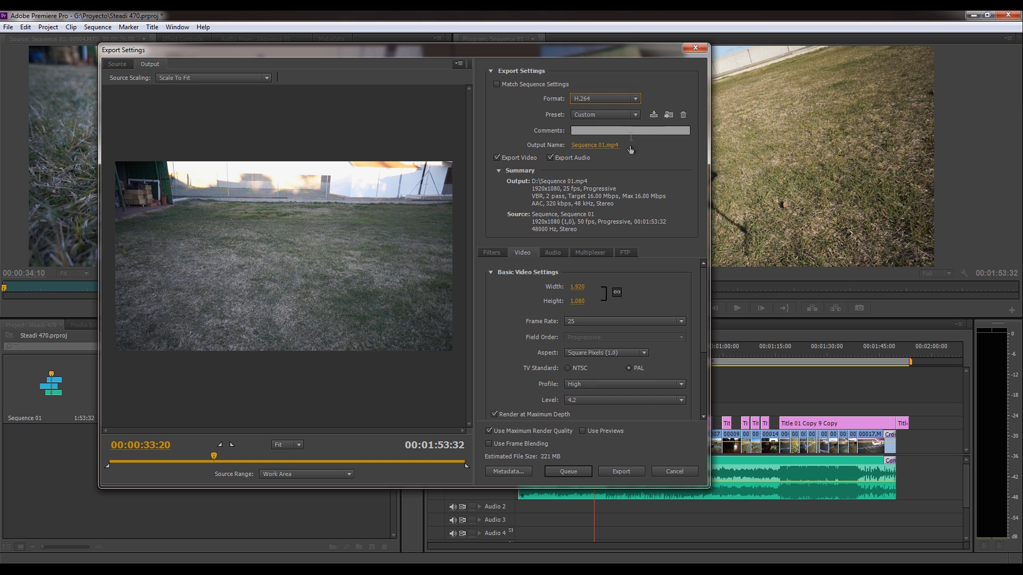
click(633, 115)
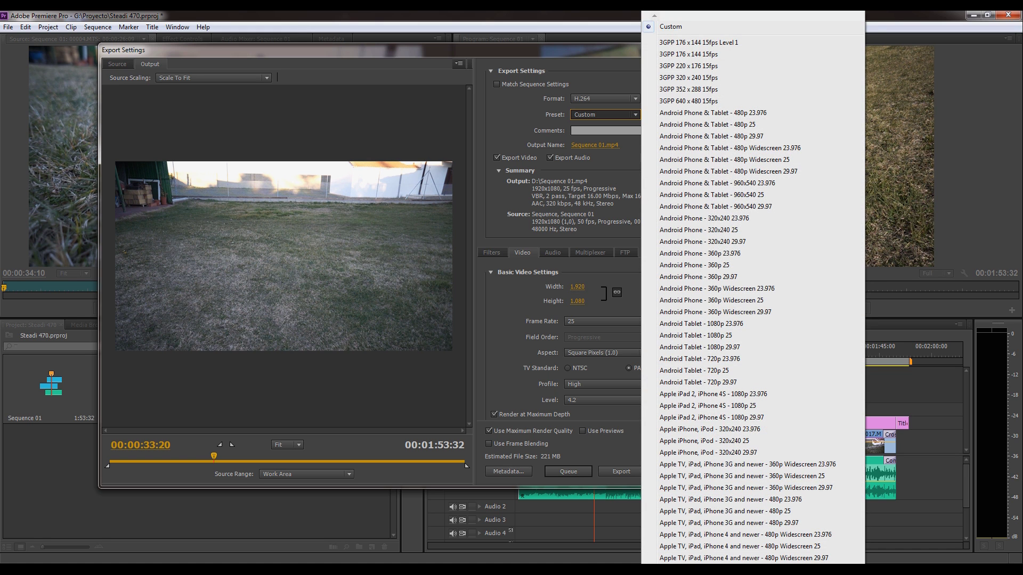
scroll(746, 287, down, 4)
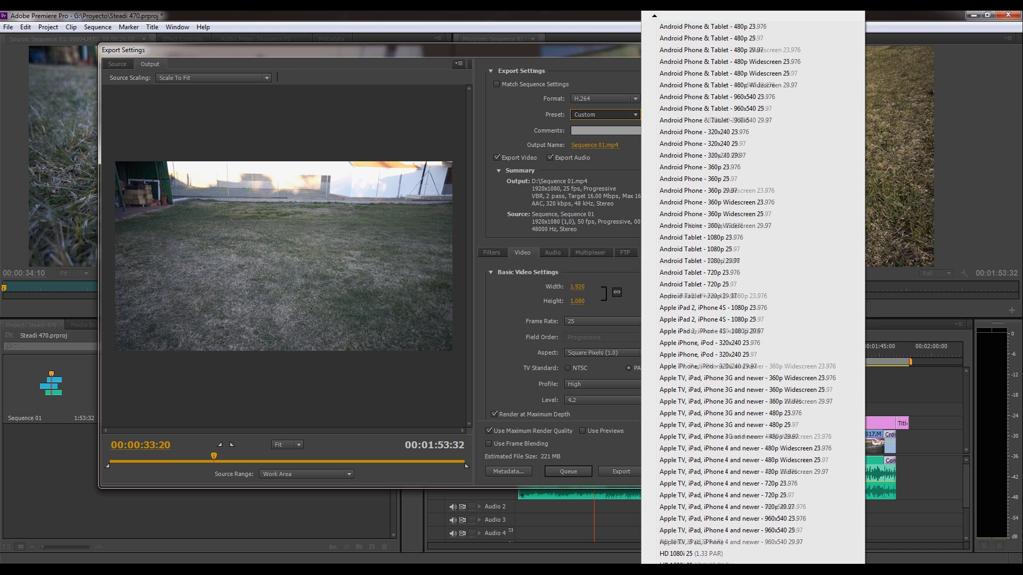
scroll(745, 292, down, 2)
scroll(745, 293, down, 2)
scroll(746, 293, down, 2)
scroll(746, 292, down, 2)
scroll(657, 557, down, 2)
scroll(657, 557, down, 2)
scroll(658, 557, down, 2)
scroll(657, 556, down, 2)
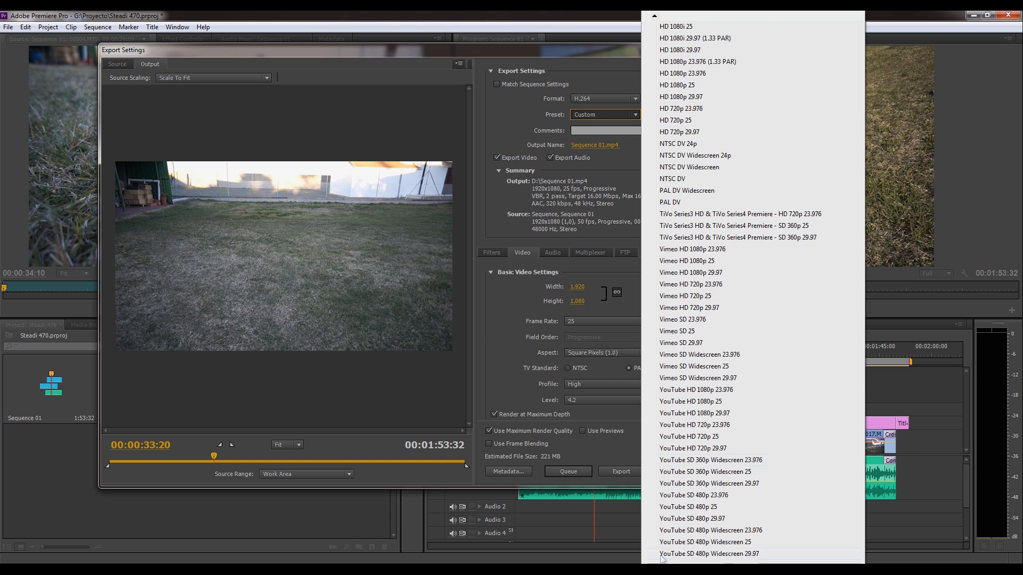
click(498, 115)
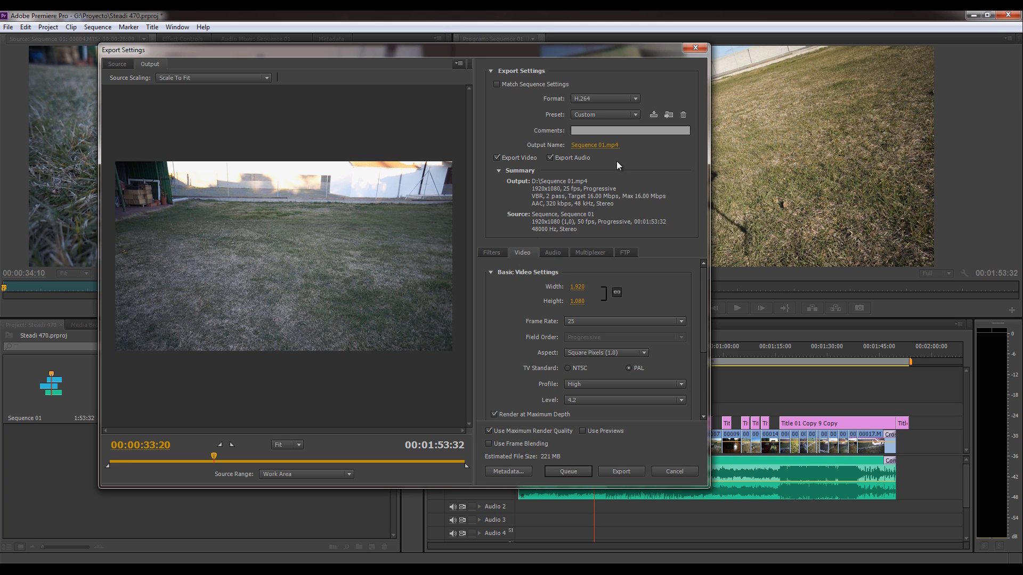
click(603, 146)
click(583, 332)
click(491, 254)
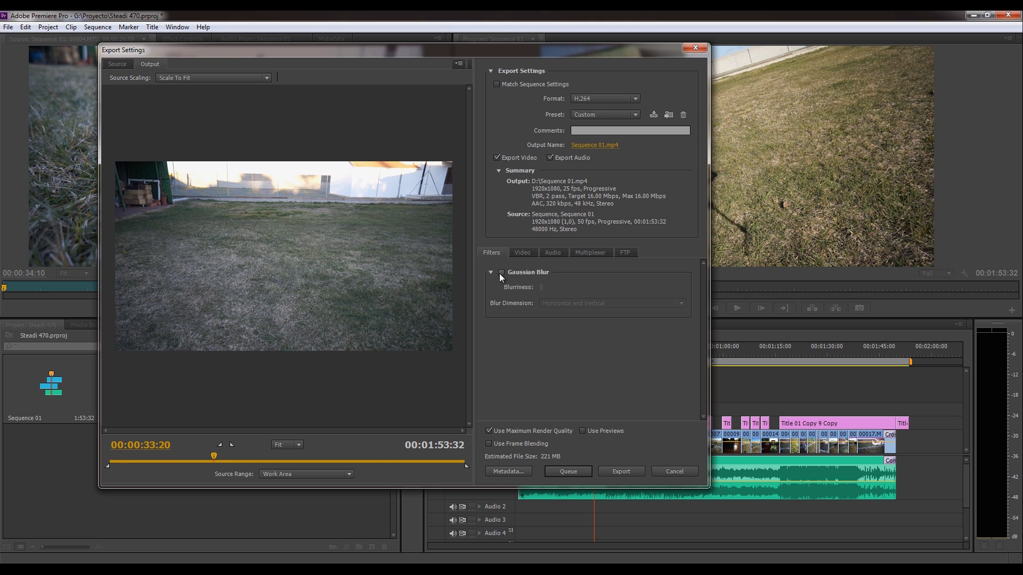
click(529, 254)
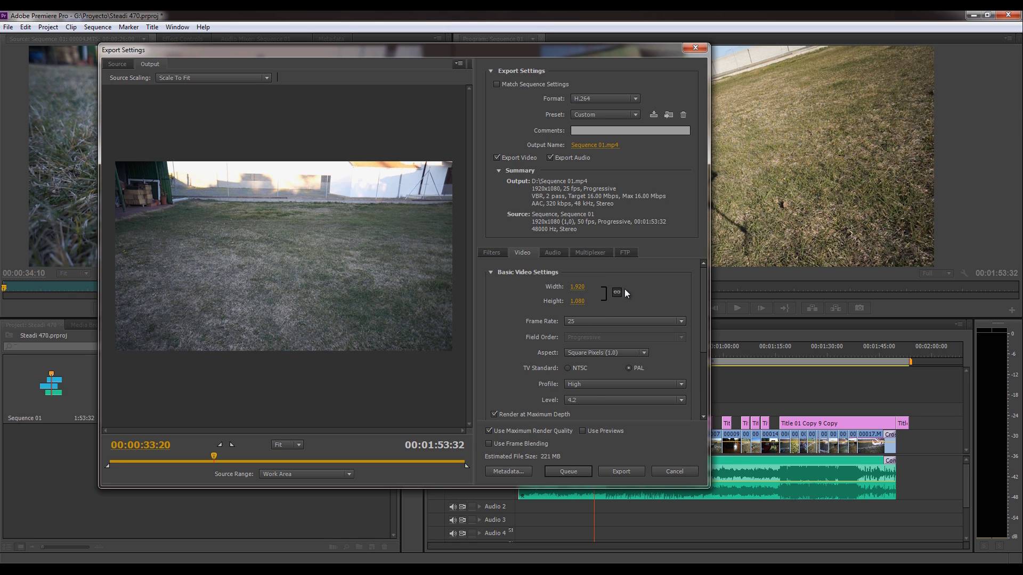
click(630, 325)
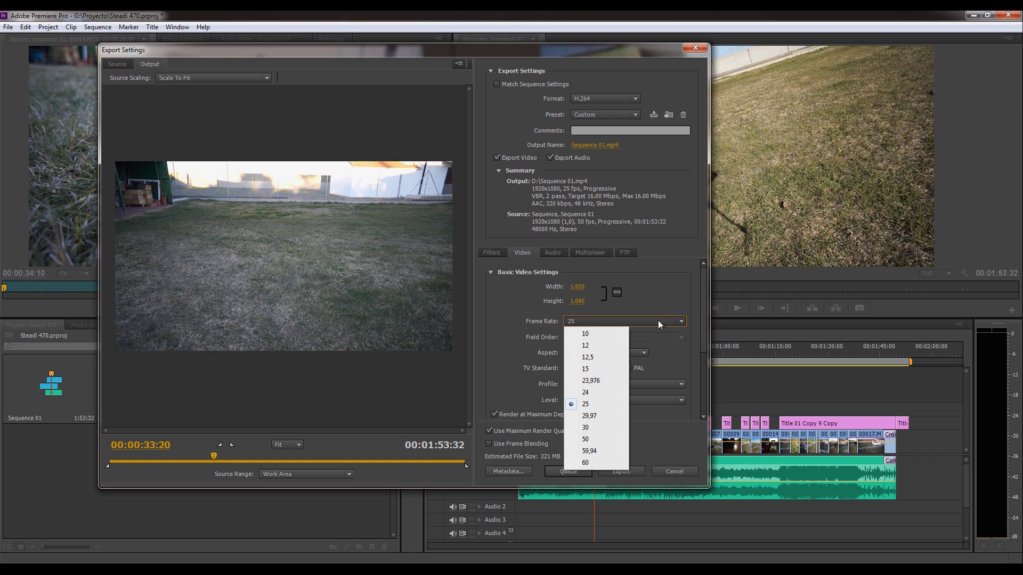
click(685, 301)
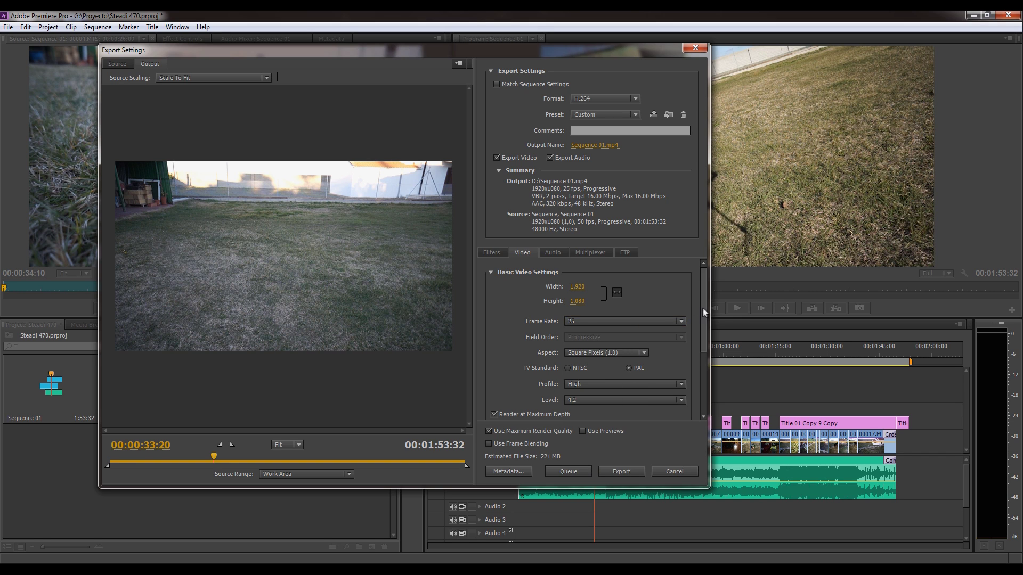
drag(704, 307, 699, 338)
click(641, 299)
click(690, 295)
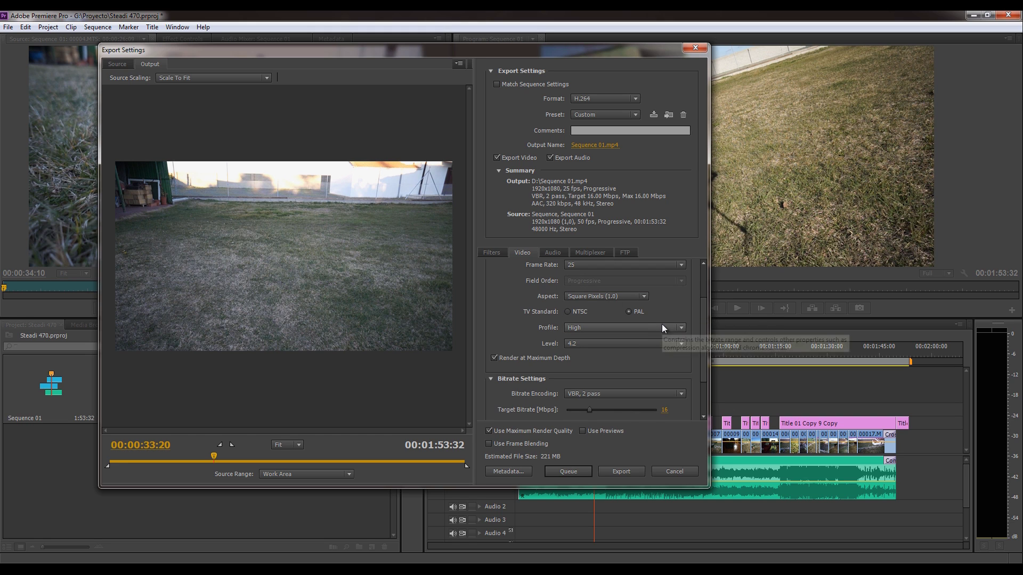
mouse_move(705, 310)
mouse_down()
mouse_move(705, 277)
mouse_move(701, 338)
mouse_up()
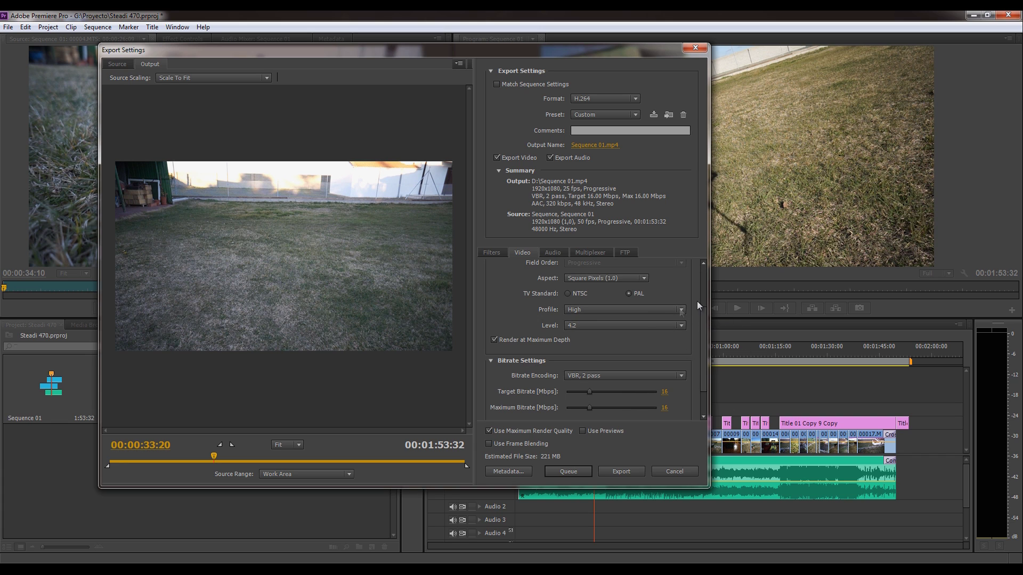
drag(701, 333, 701, 353)
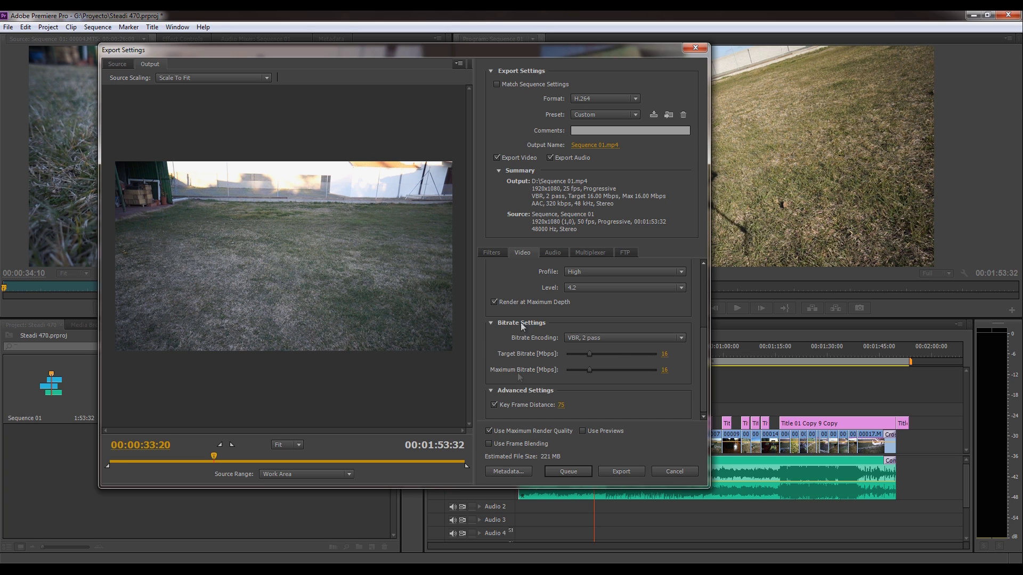
click(603, 337)
click(603, 349)
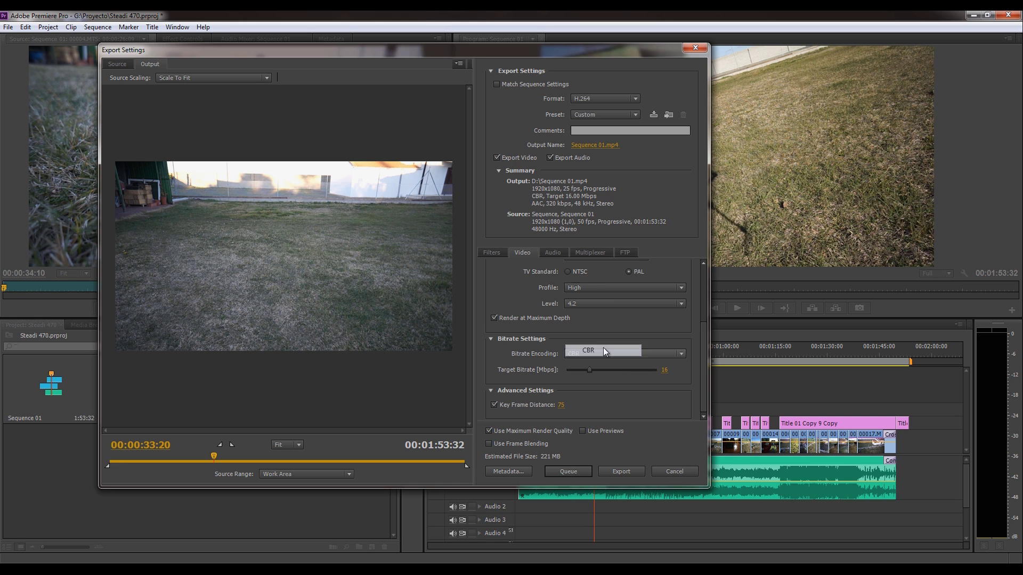
click(608, 351)
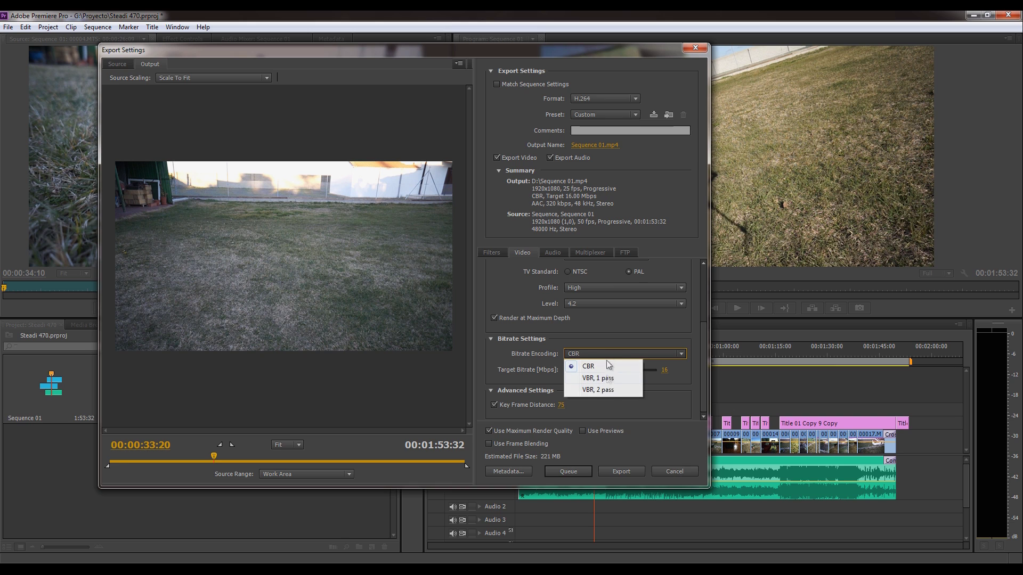
click(612, 379)
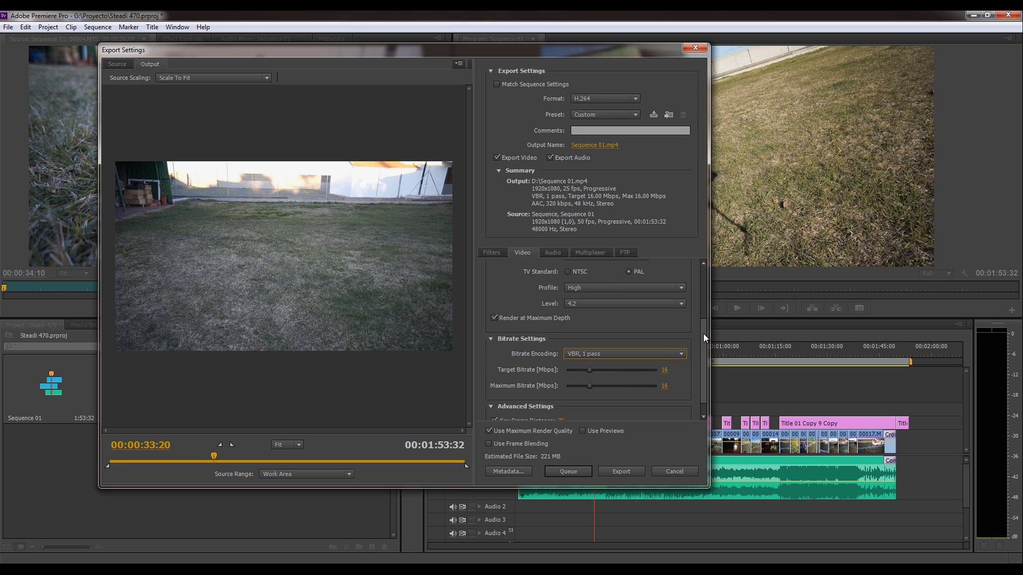
scroll(703, 333, down, 1)
click(643, 338)
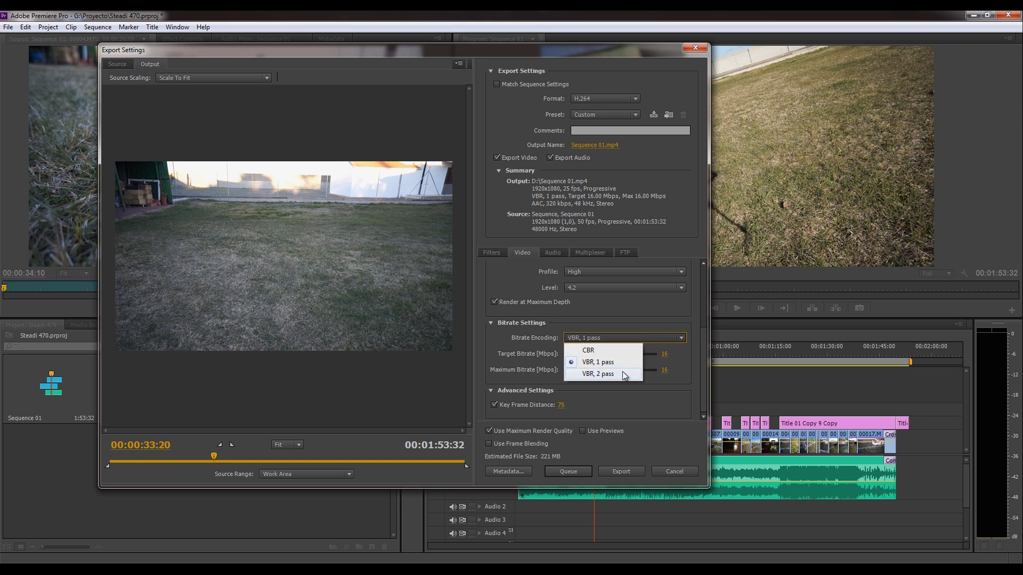
click(622, 372)
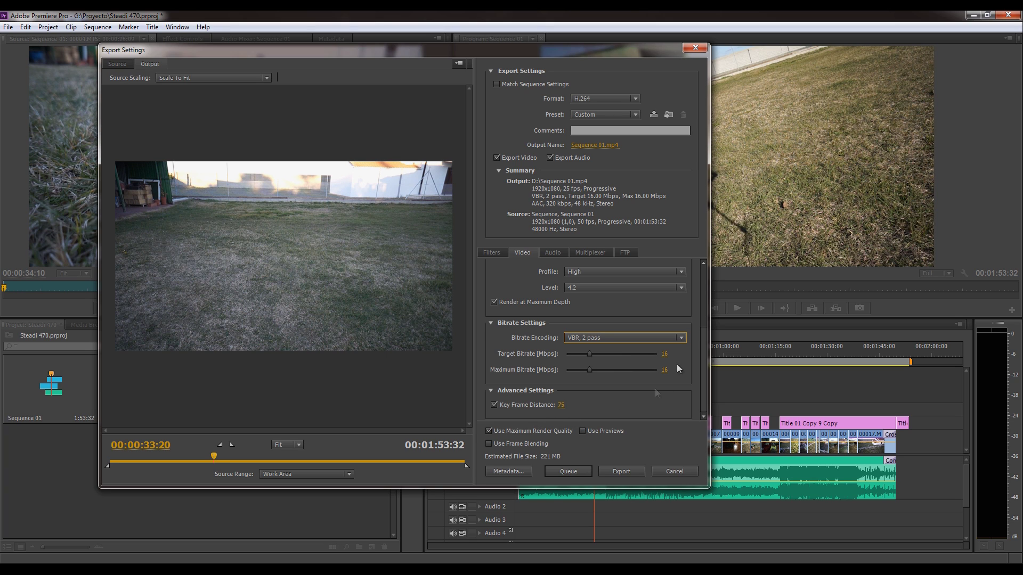
drag(702, 350, 673, 370)
Move Export Settings right, toggle Match Sequence Settings off again to keep H.264 Custom, and scroll Video settings.
click(511, 444)
drag(520, 54, 620, 55)
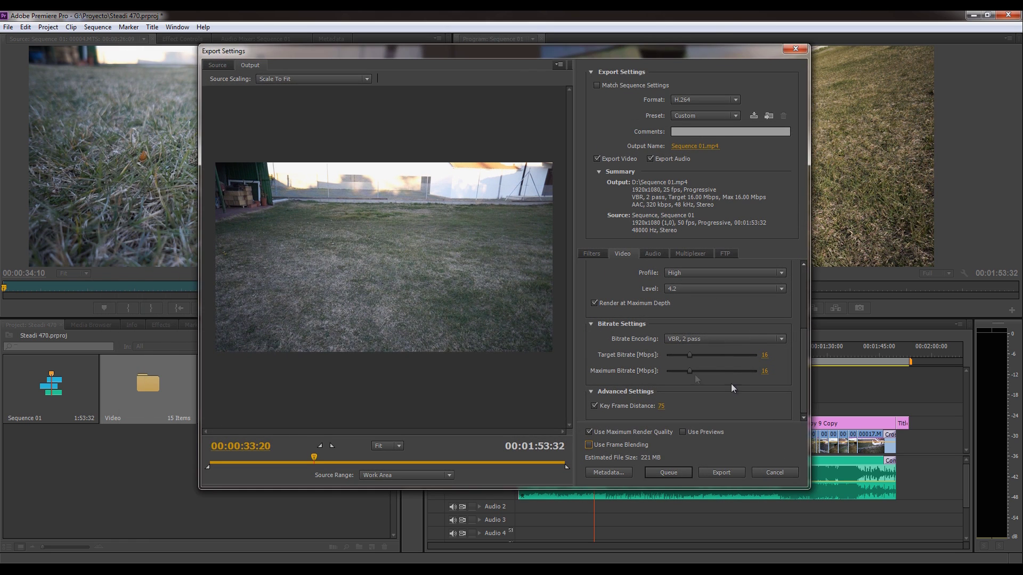
click(626, 85)
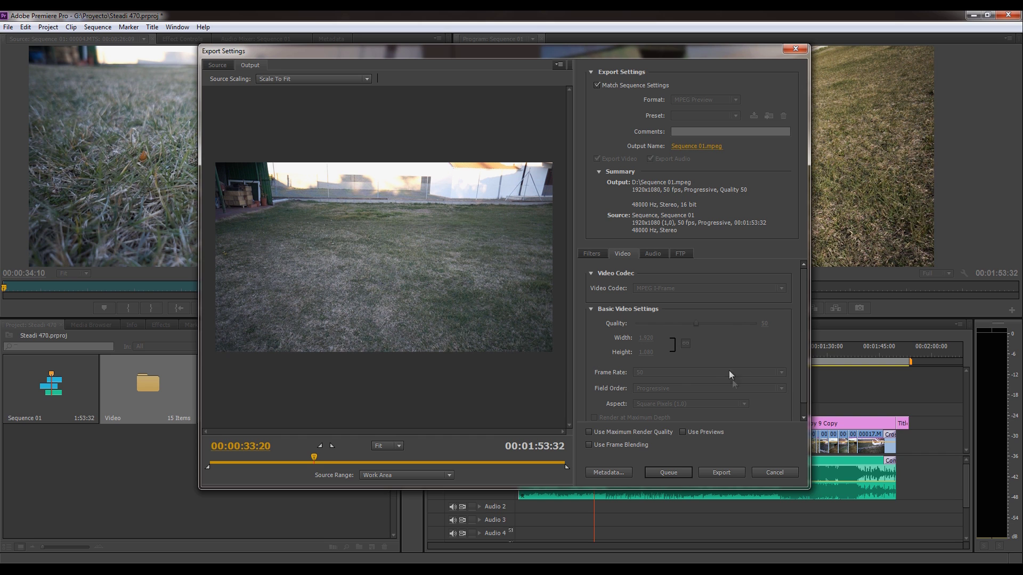
click(596, 85)
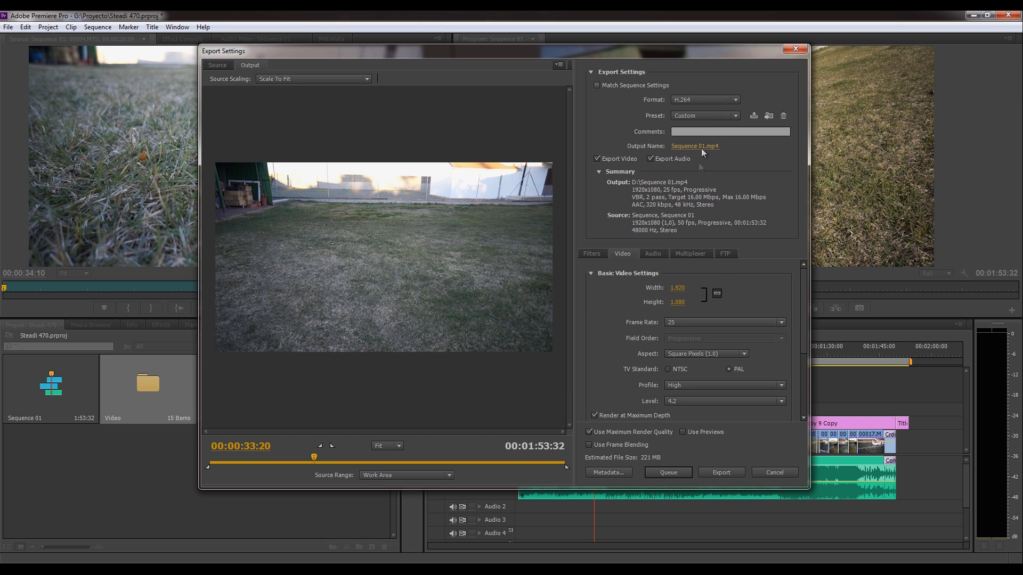
scroll(801, 294, down, 2)
scroll(805, 306, down, 2)
scroll(806, 318, down, 1)
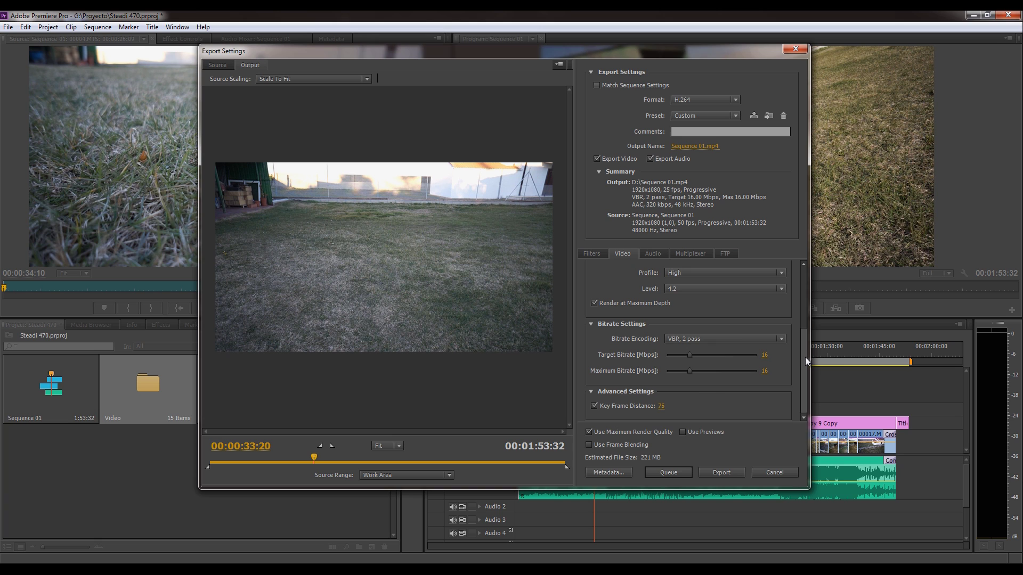
Review the Audio settings (AAC, 48000 Hz stereo, 320 kbps), then show the Multiplexer settings.
click(652, 253)
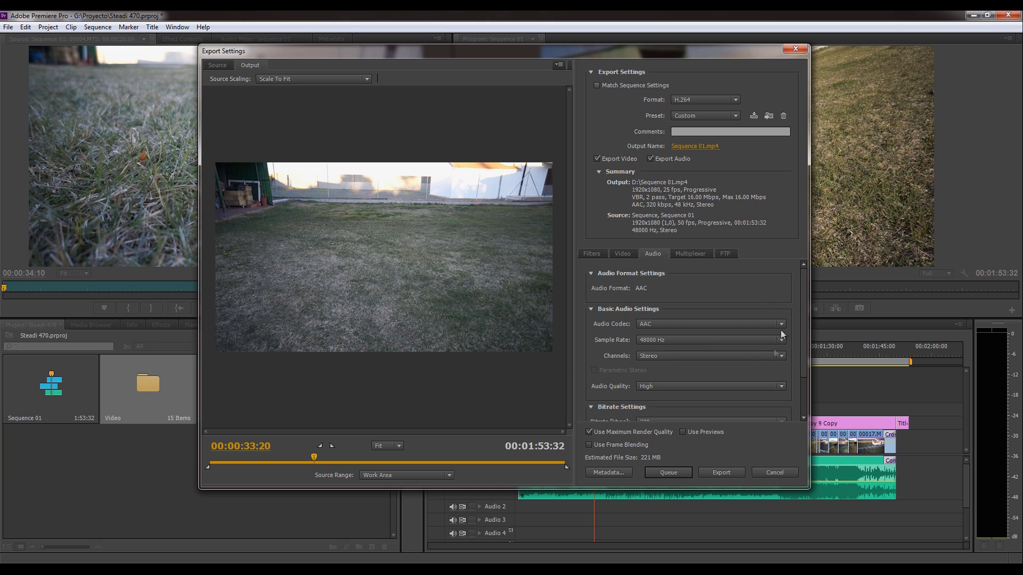
scroll(807, 348, down, 2)
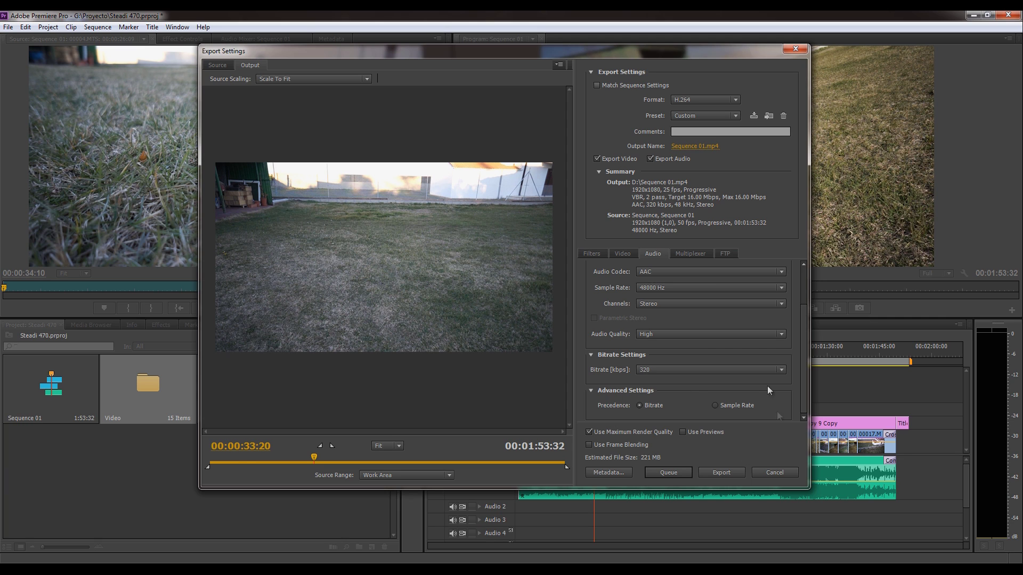
scroll(802, 335, up, 2)
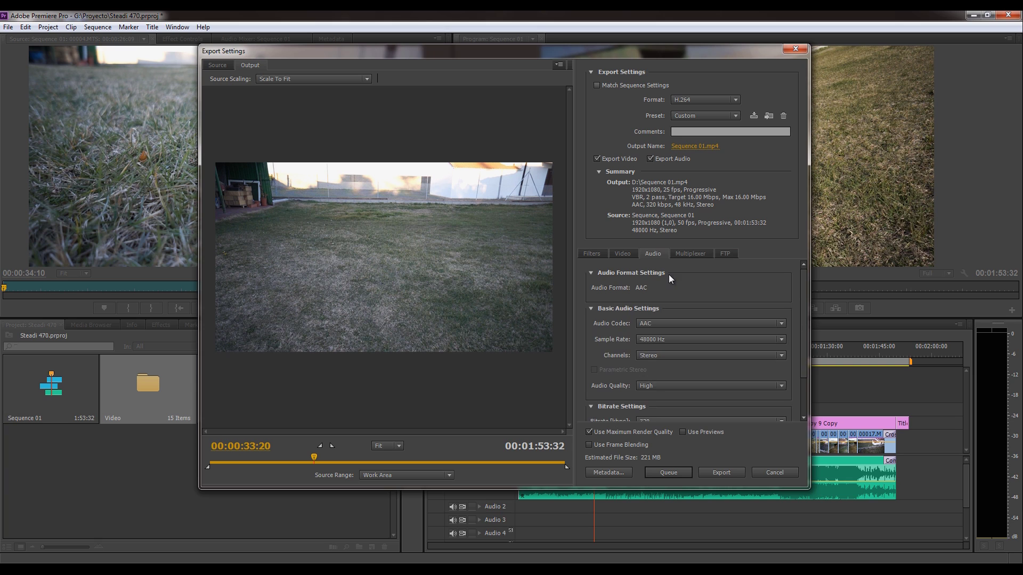
click(690, 253)
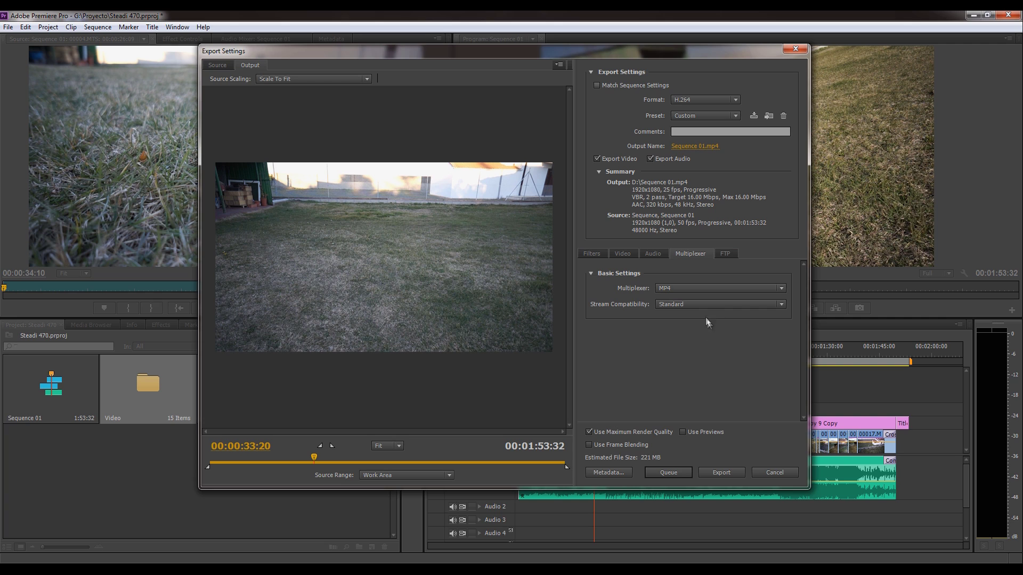
Keep MP4 as the multiplexer and bring up the FTP upload settings.
click(685, 287)
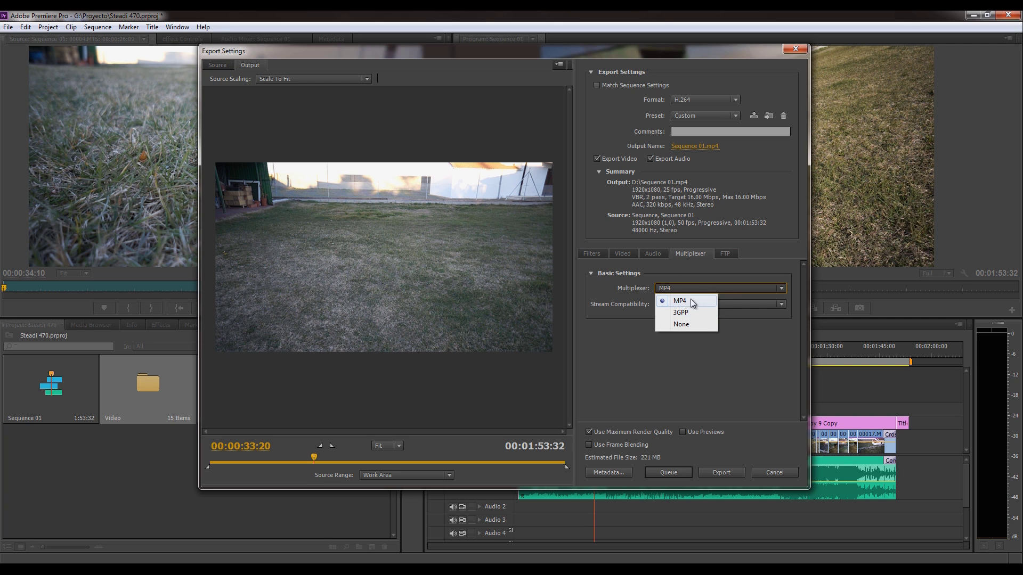
click(637, 386)
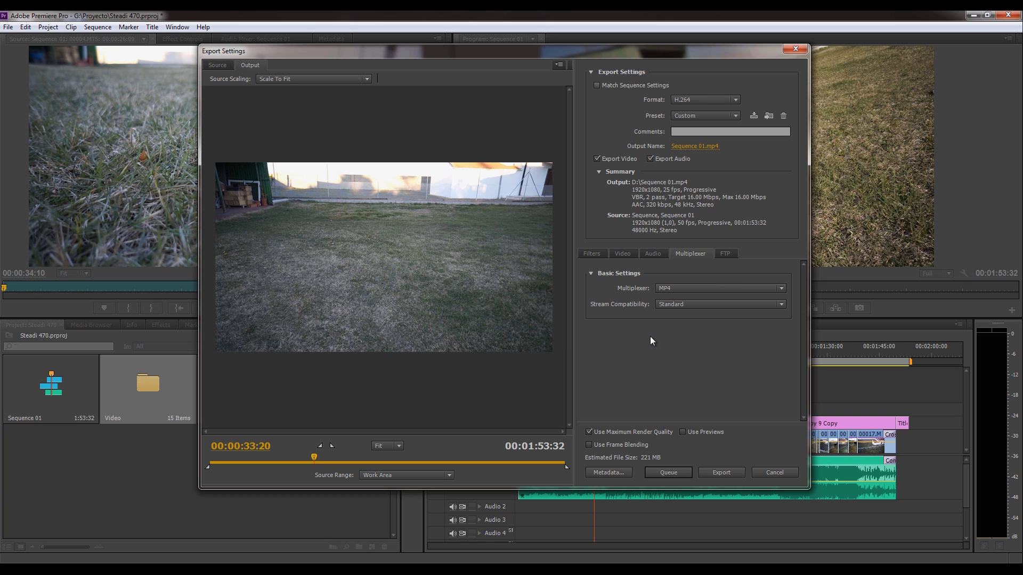
click(725, 253)
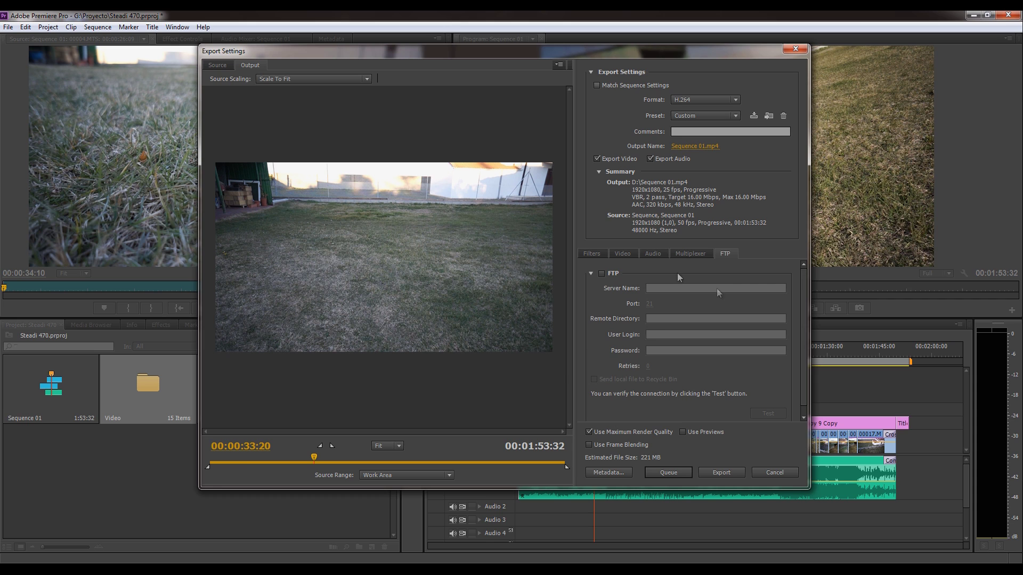
Go back to the video settings: High profile, level 4.2, VBR 2 pass at 16 Mbps.
mouse_move(804, 293)
mouse_down()
mouse_move(803, 359)
mouse_move(801, 293)
mouse_up()
click(622, 255)
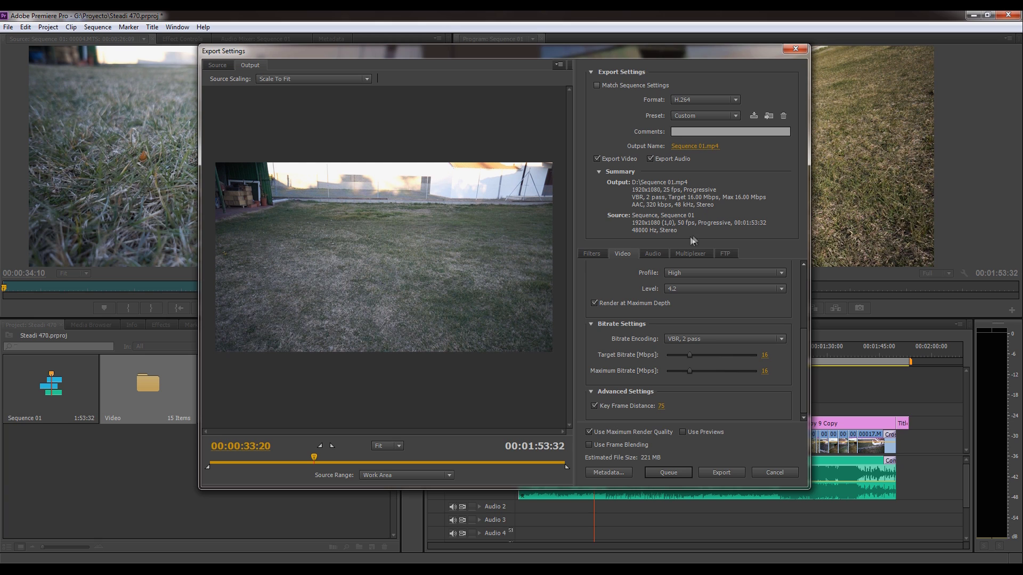
click(672, 474)
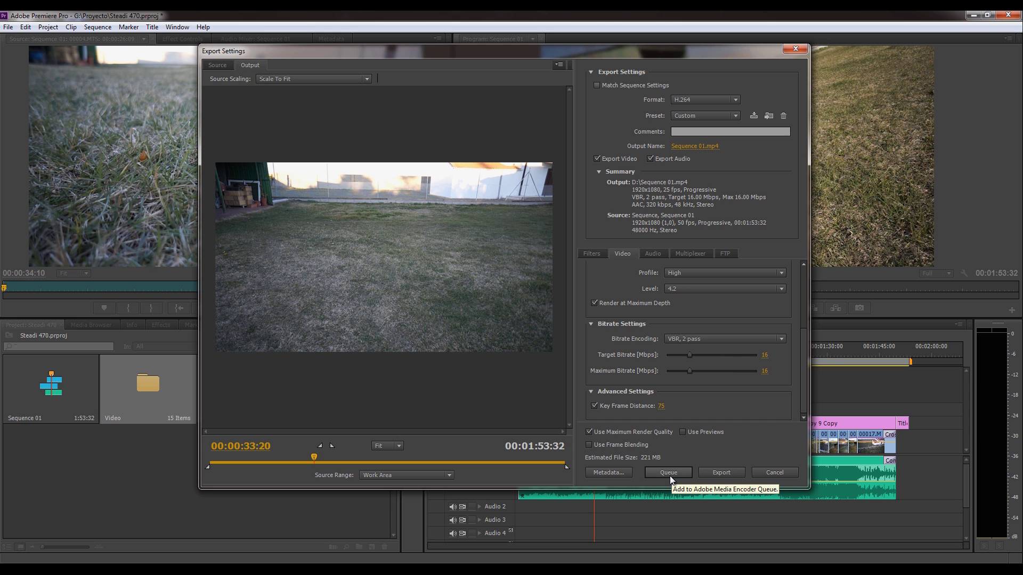
Queue Sequence 01 as H.264 to D:\Sequence 01.mp4, then close Media Encoder.
click(670, 474)
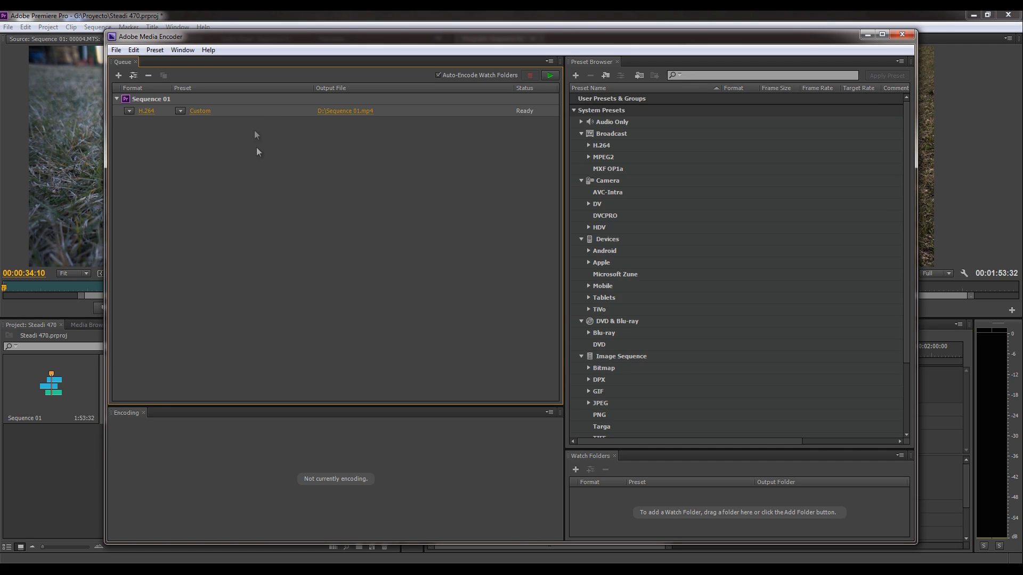
click(152, 103)
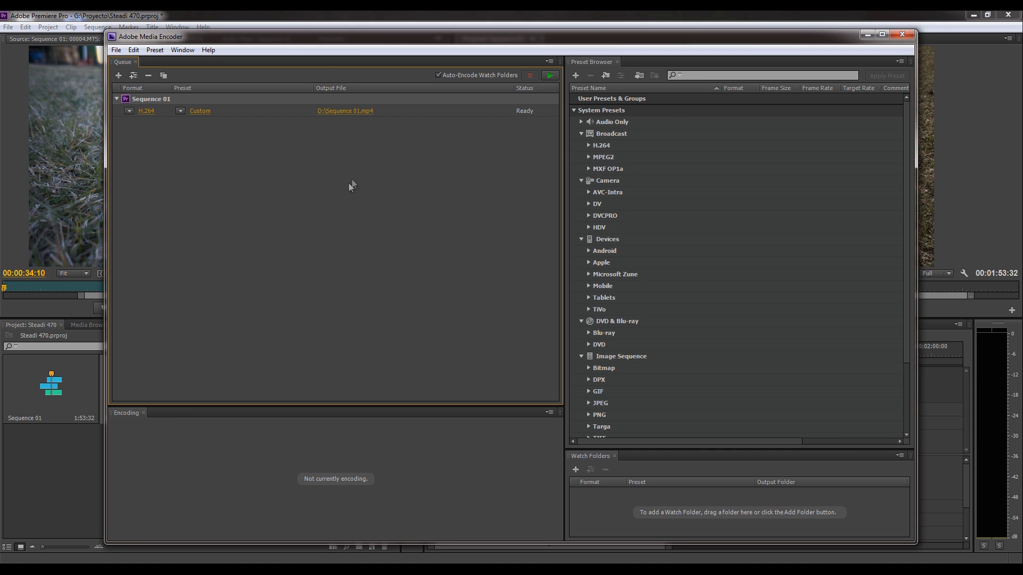
click(902, 36)
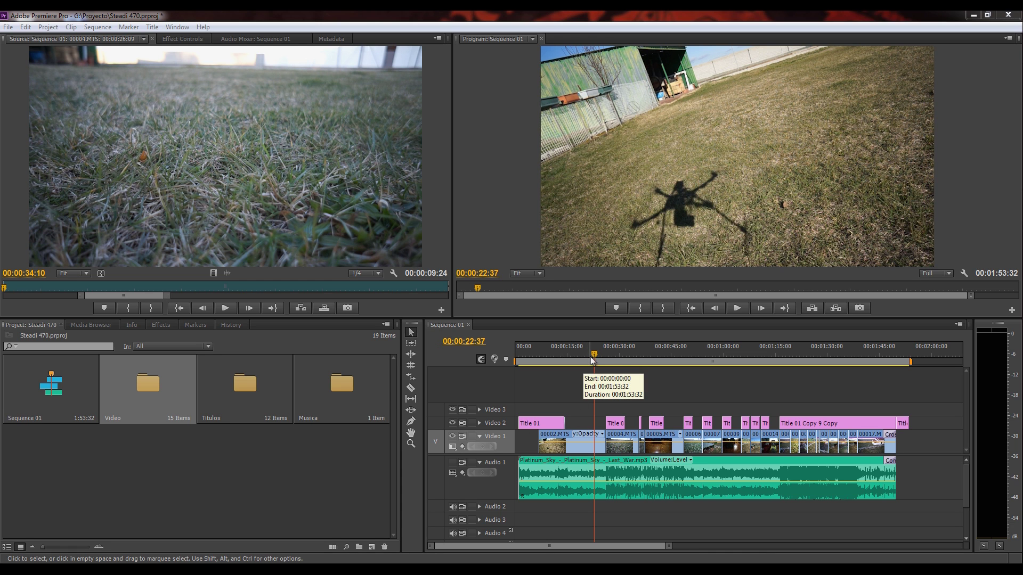
Move the playhead back to 00:00:19:02 and select clip 00002.MTS on Video 1.
drag(594, 355, 581, 351)
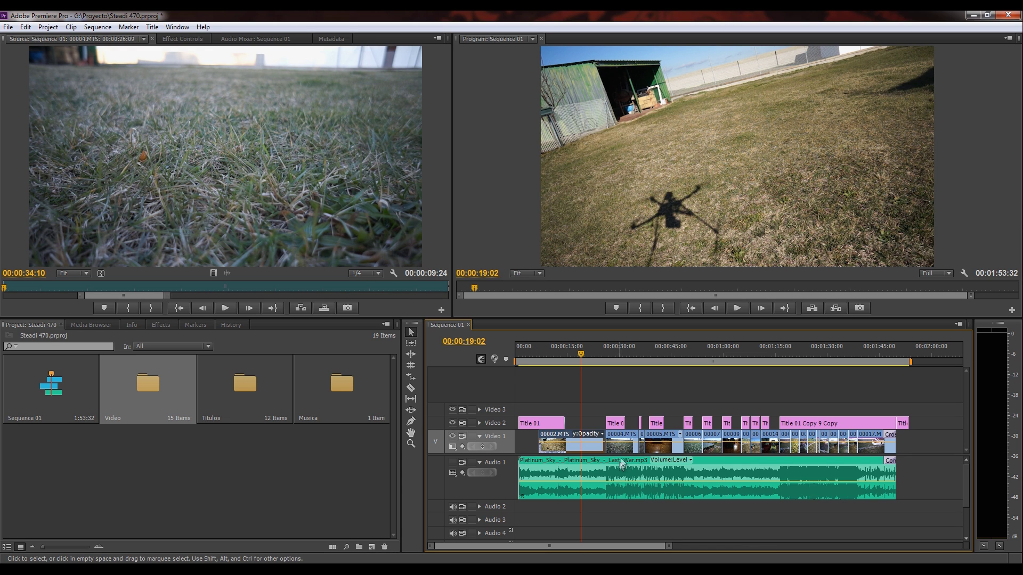
click(659, 454)
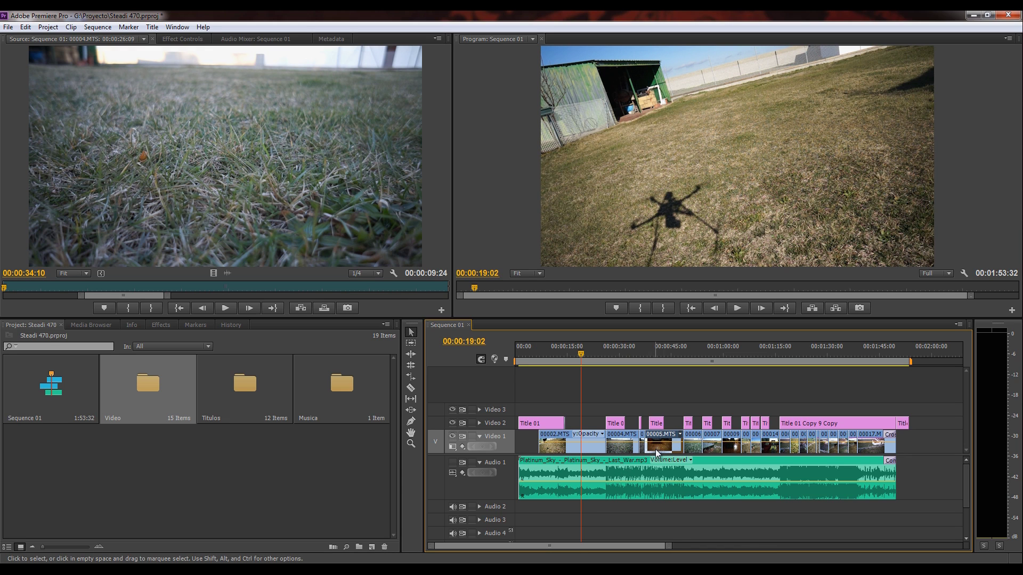
click(567, 452)
Expand 00002.MTS's Motion effect: Position 960,540, Scale 100, Rotation 0.
click(185, 39)
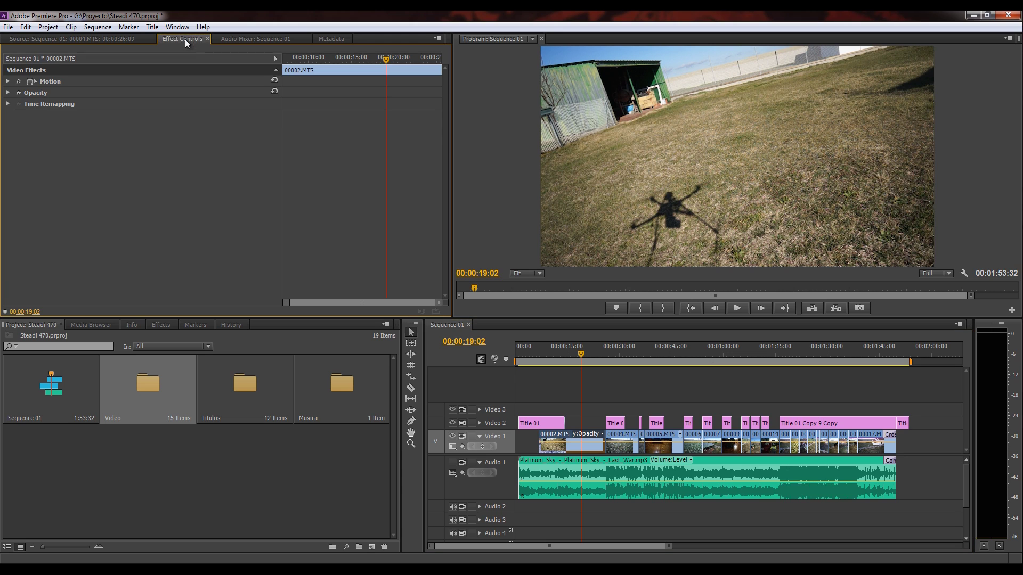
click(8, 81)
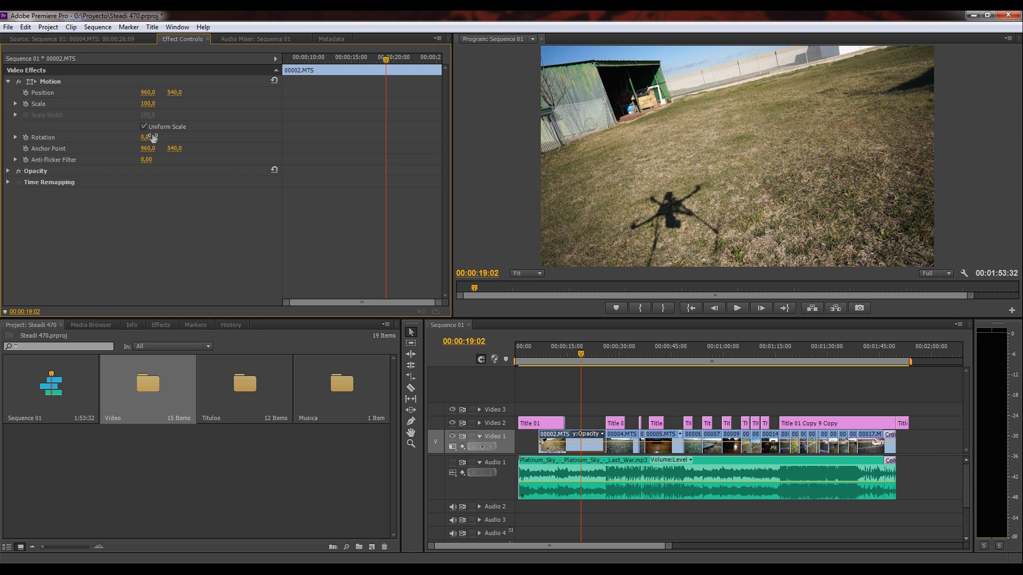
drag(145, 137, 27, 127)
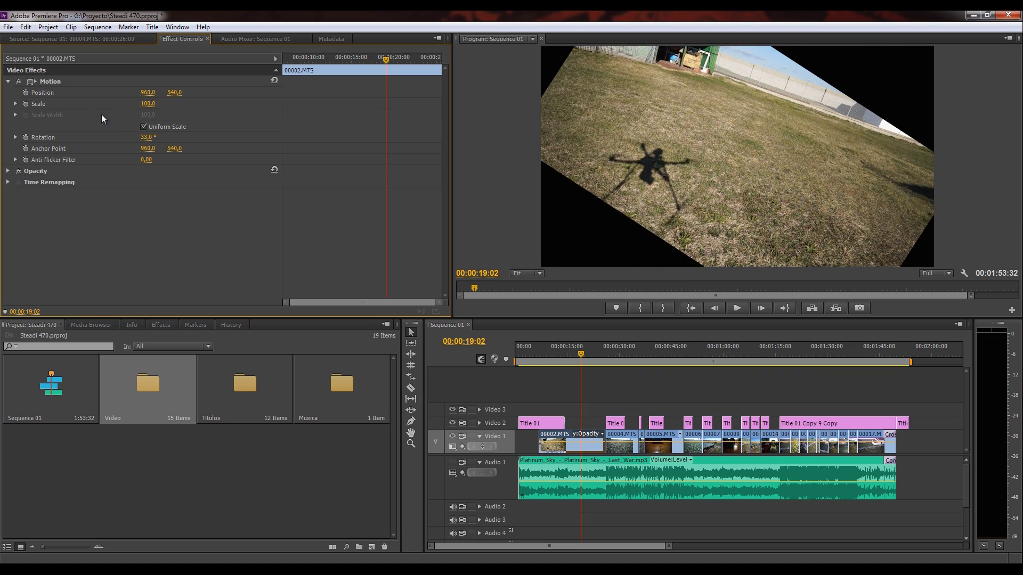
mouse_move(147, 104)
mouse_down()
mouse_move(163, 107)
mouse_move(115, 108)
mouse_move(118, 95)
mouse_move(259, 73)
mouse_up()
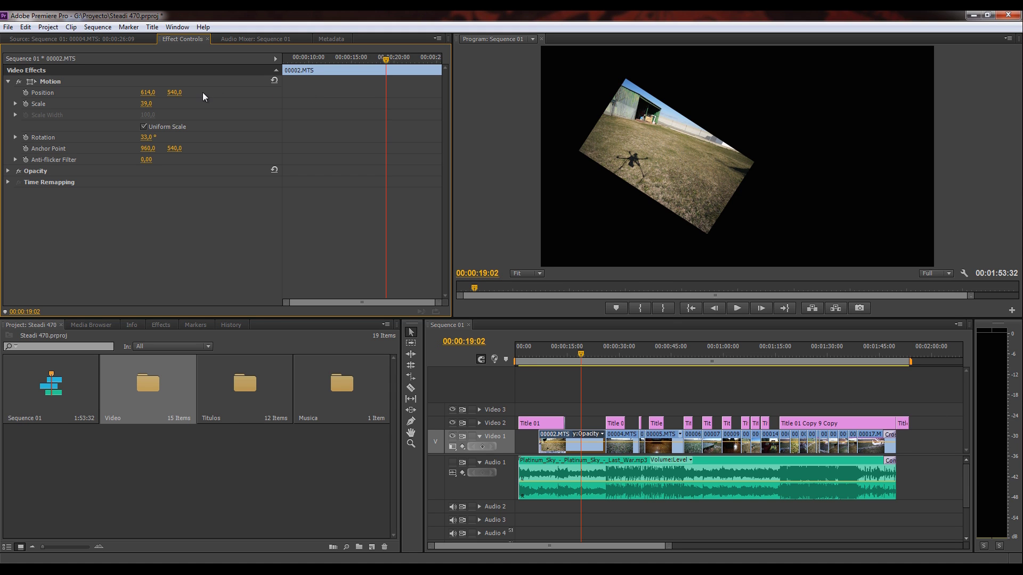
click(274, 80)
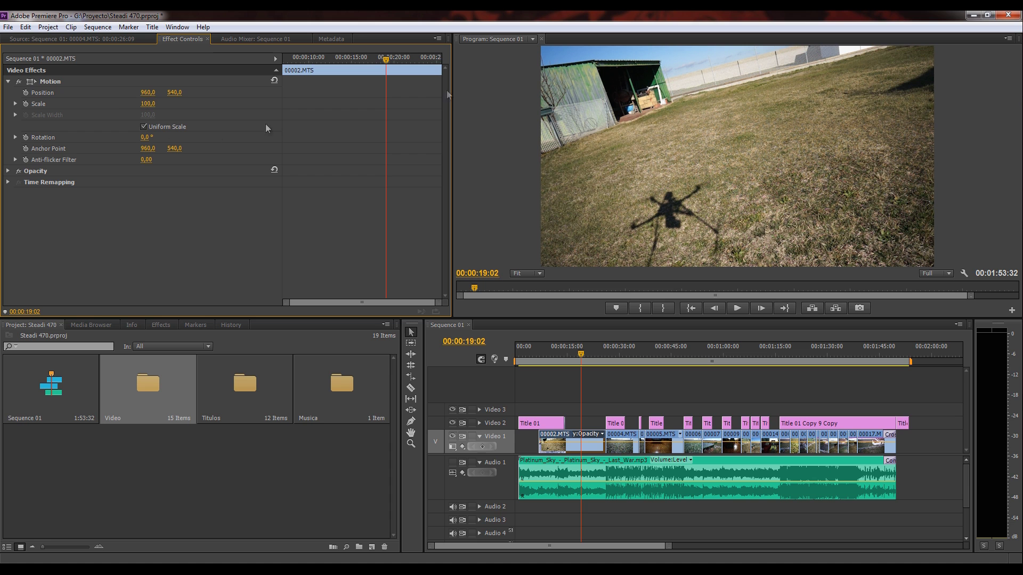
Scale 00002.MTS to 34 and place it in the upper-left corner at 398,232.
mouse_move(148, 104)
mouse_down()
mouse_move(95, 111)
mouse_move(114, 112)
mouse_up()
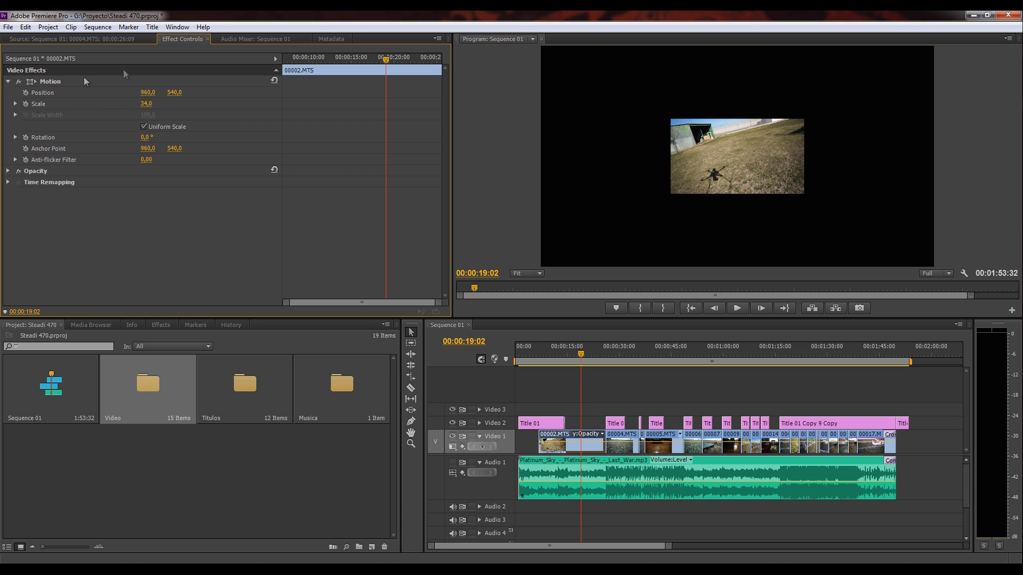
click(680, 147)
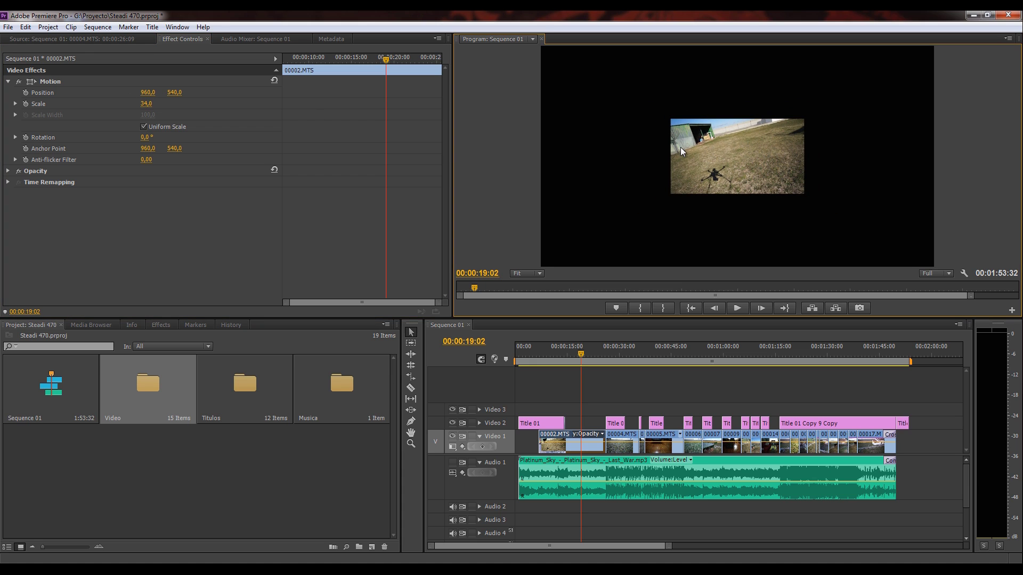
click(47, 80)
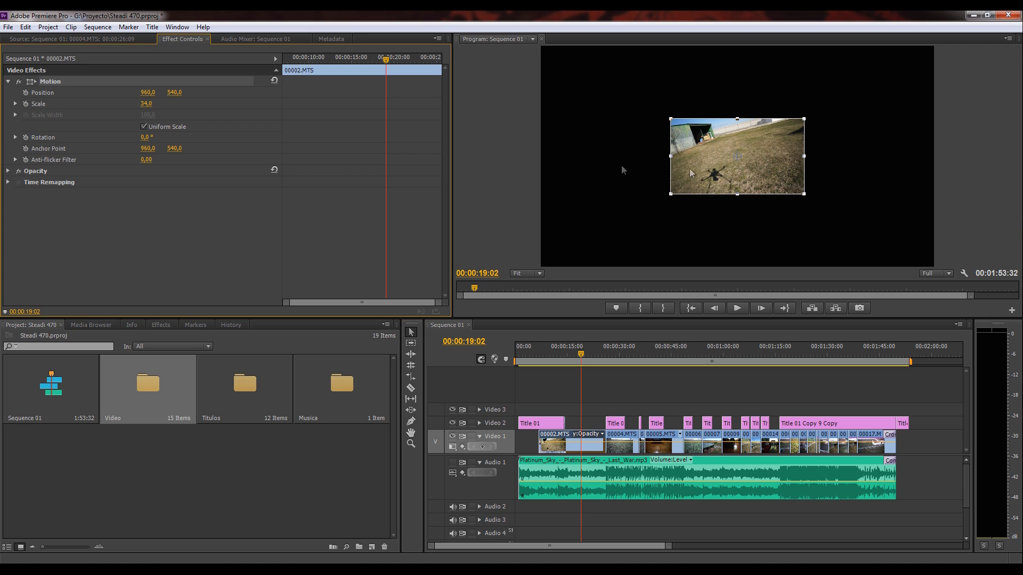
mouse_move(756, 154)
mouse_down()
mouse_move(654, 114)
mouse_move(844, 98)
mouse_up()
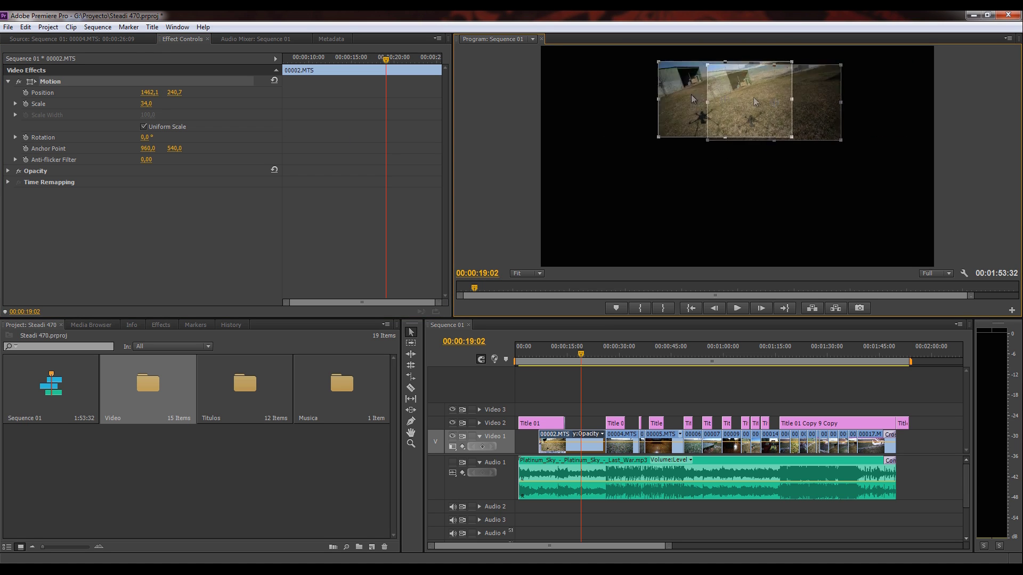
drag(846, 97, 643, 94)
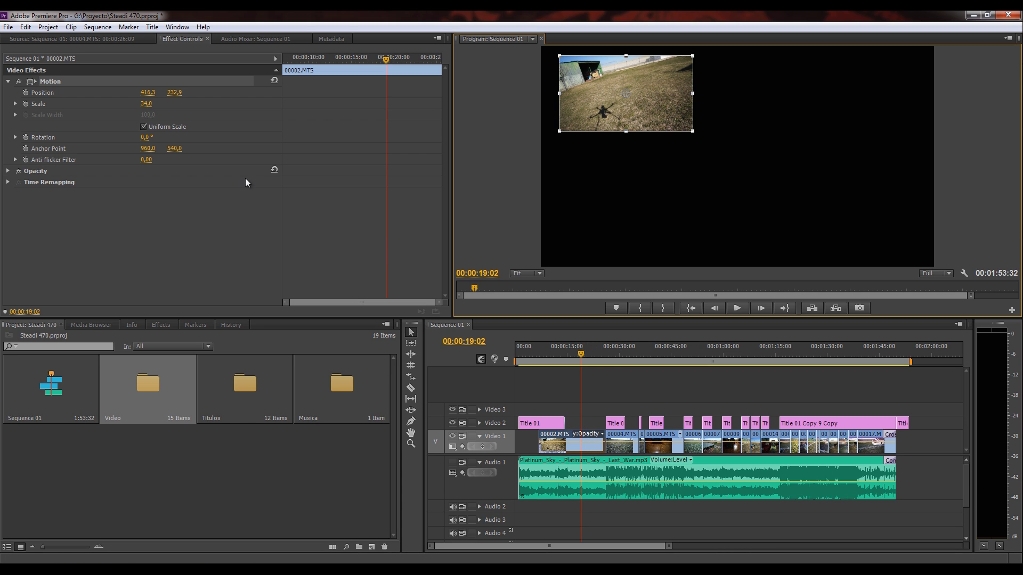
drag(651, 101, 648, 100)
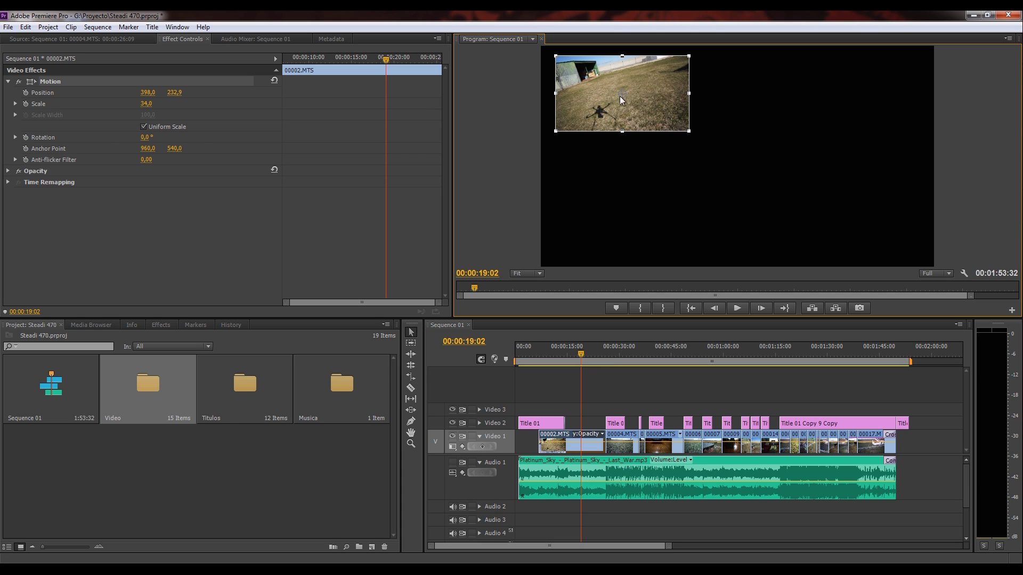
drag(621, 99, 628, 101)
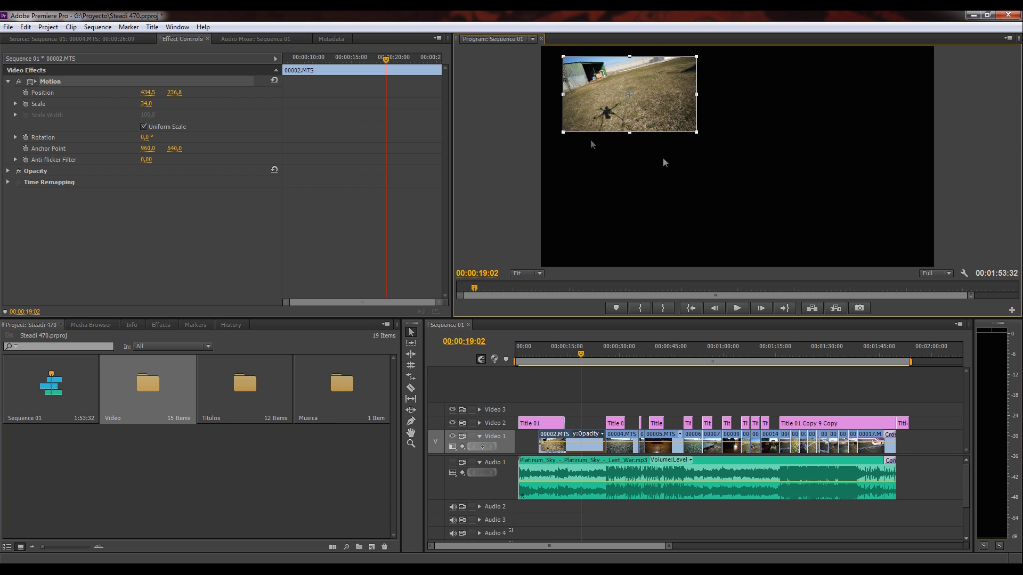
Shift 00002.MTS around the frame, then reset Motion to Scale 100, Position 960,540.
click(45, 85)
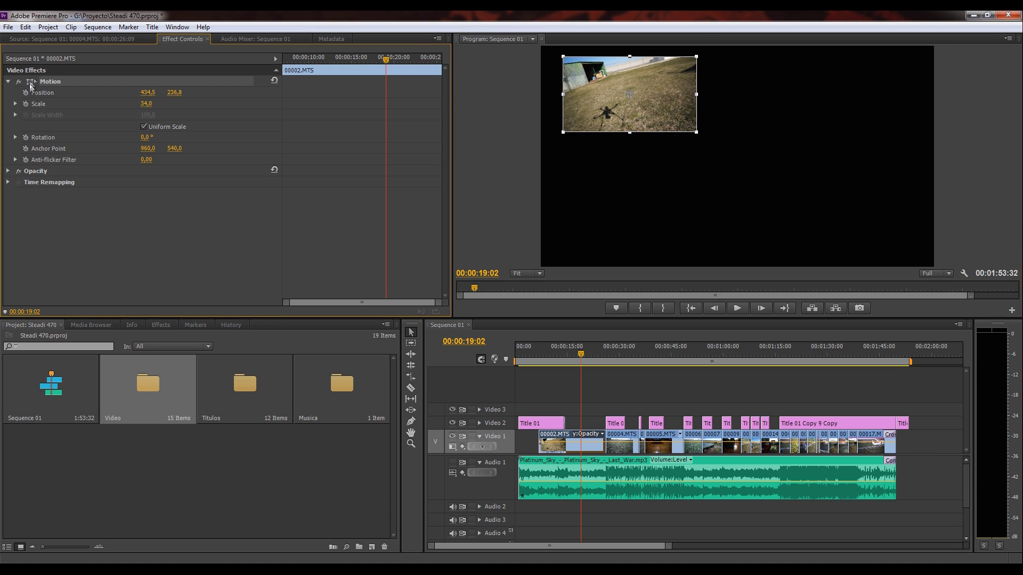
mouse_move(583, 97)
mouse_down()
mouse_move(829, 112)
mouse_move(610, 100)
mouse_up()
drag(147, 92, 59, 91)
drag(591, 111, 591, 107)
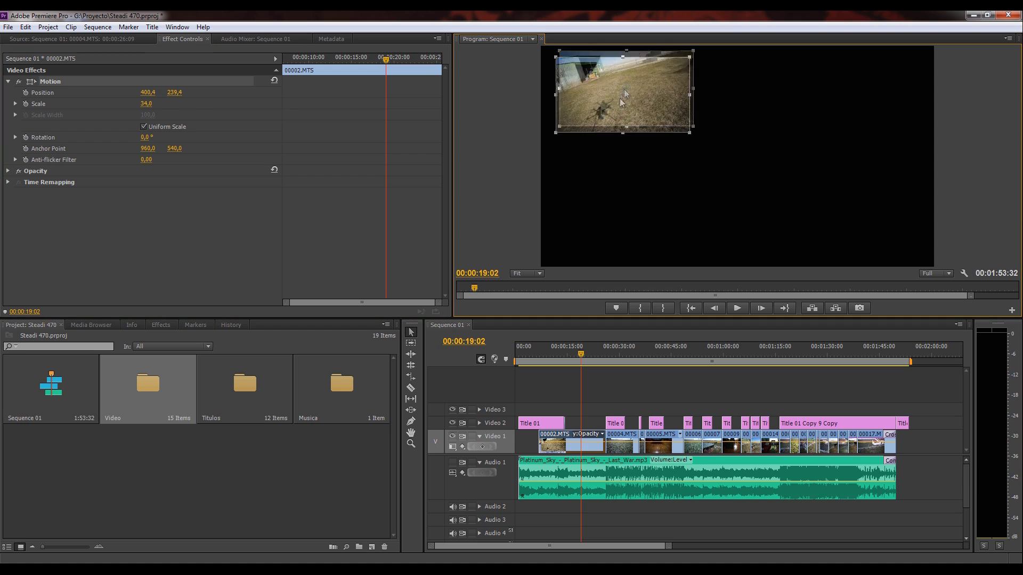
click(274, 81)
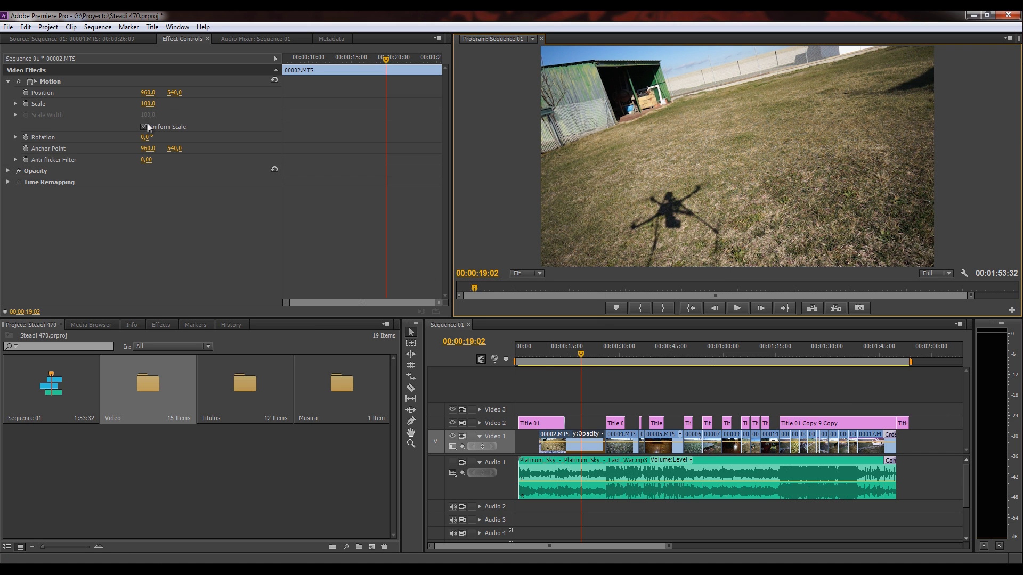
drag(154, 106, 131, 111)
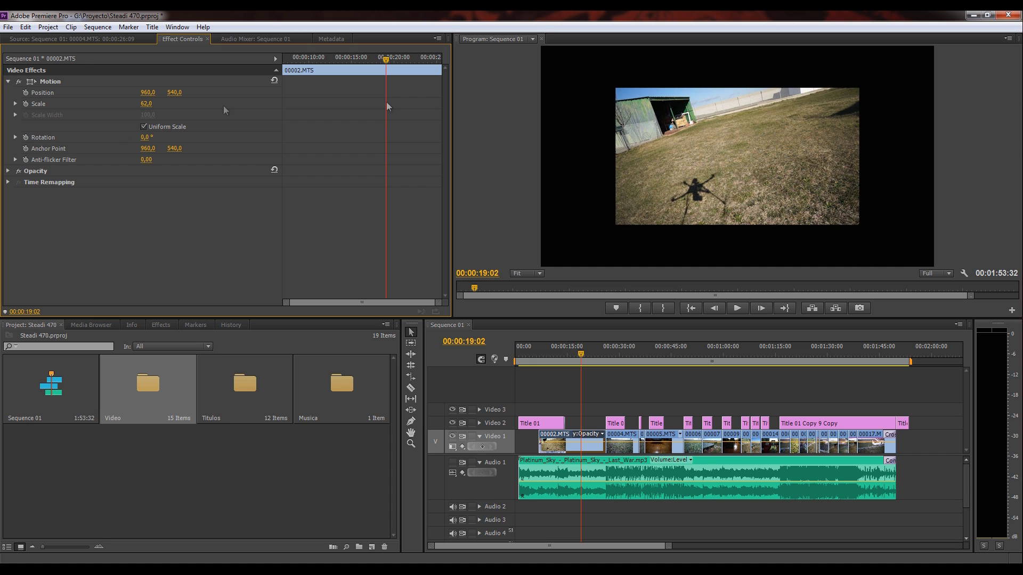
click(274, 81)
click(144, 126)
drag(149, 105, 132, 108)
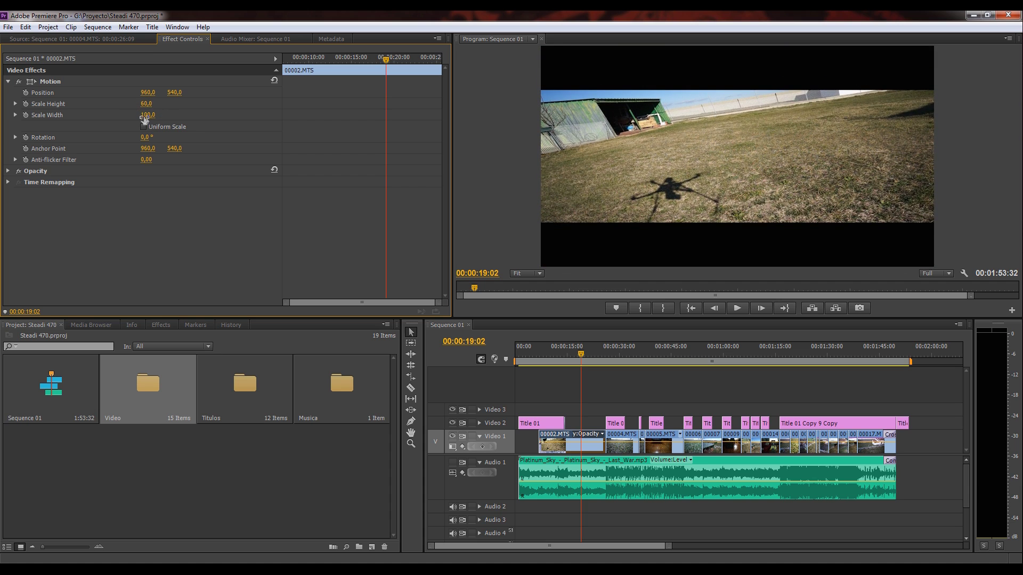
mouse_move(145, 114)
mouse_down()
mouse_move(116, 118)
mouse_move(191, 104)
mouse_up()
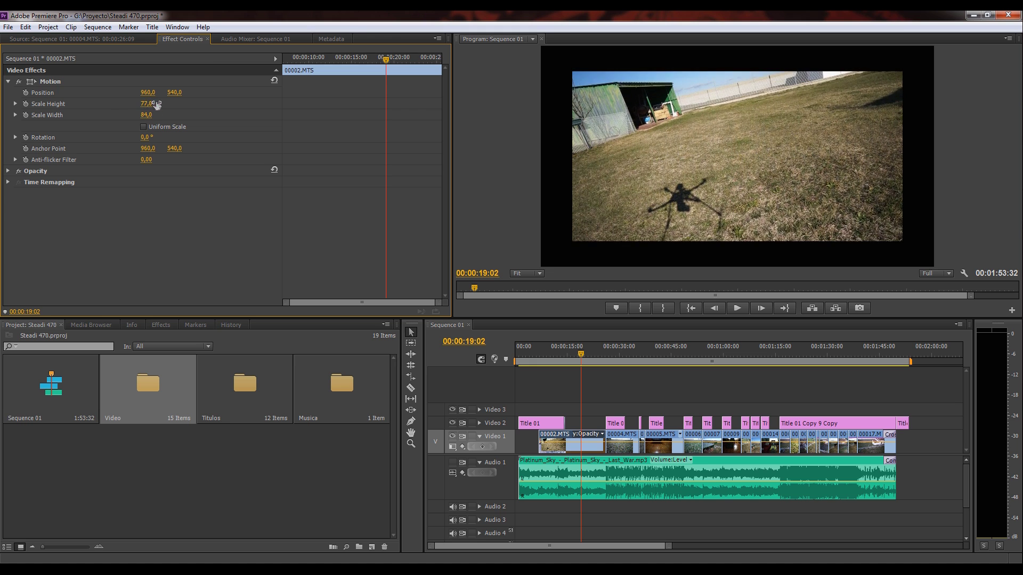
click(275, 81)
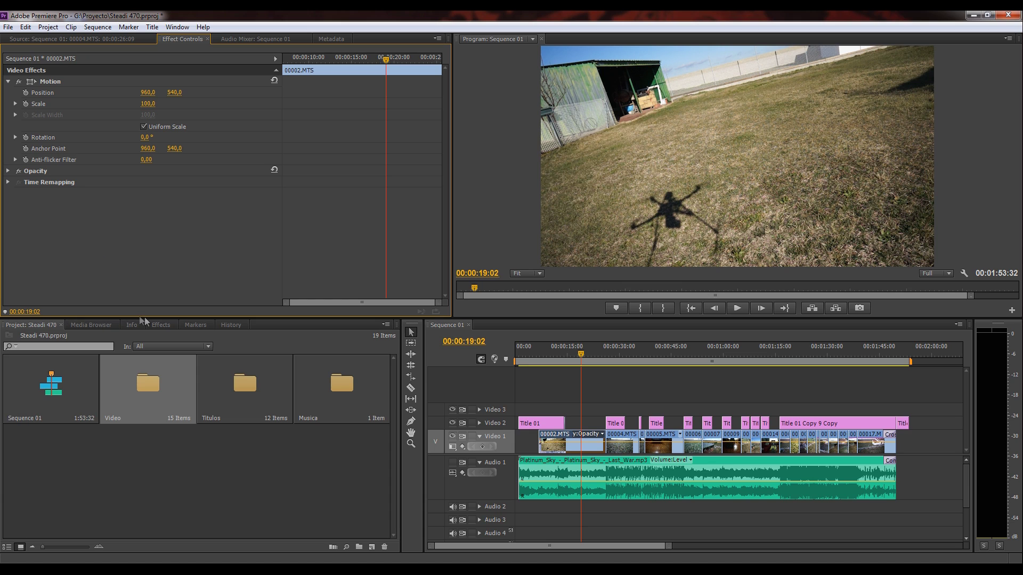
Drag Crop from Video Effects > Transform onto clip 00002.MTS in the timeline.
click(160, 324)
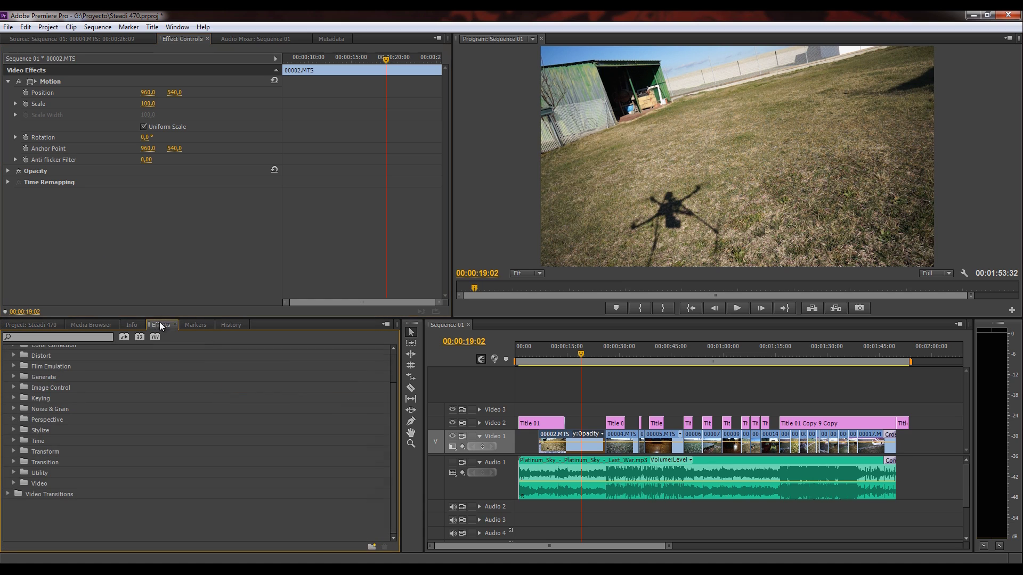
click(14, 451)
scroll(97, 437, up, 1)
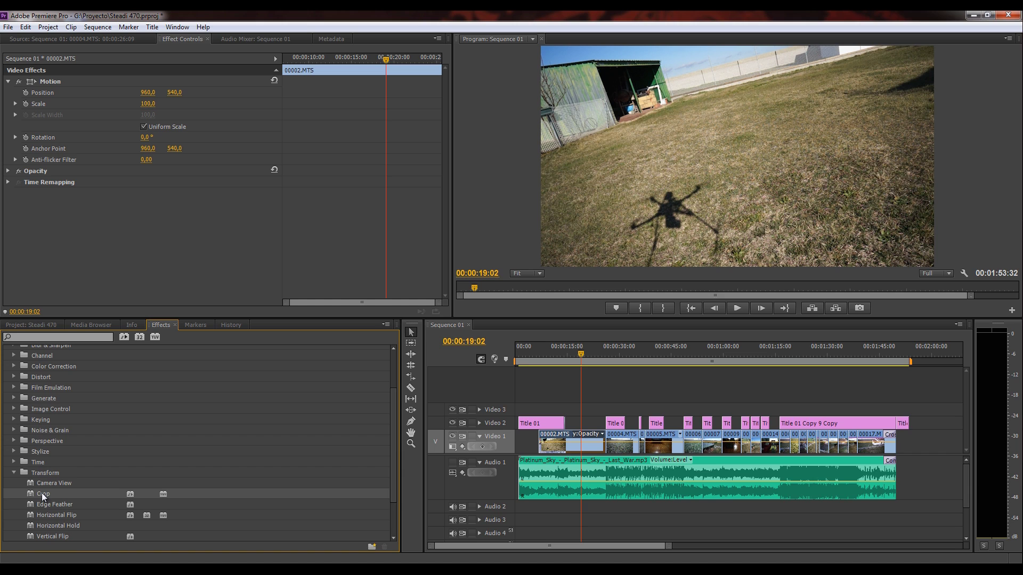
drag(42, 493, 588, 450)
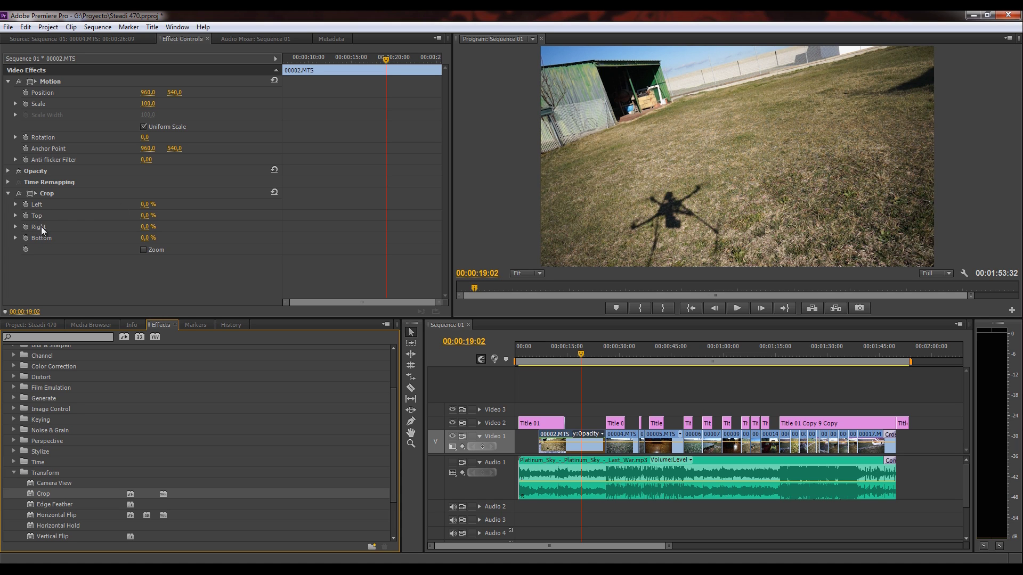
drag(145, 205, 156, 207)
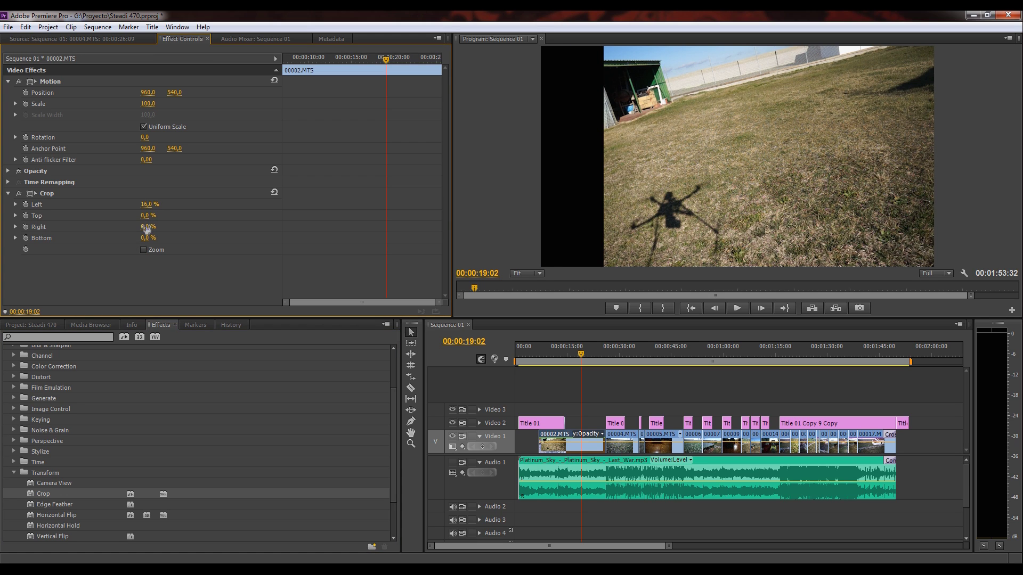
drag(145, 227, 159, 230)
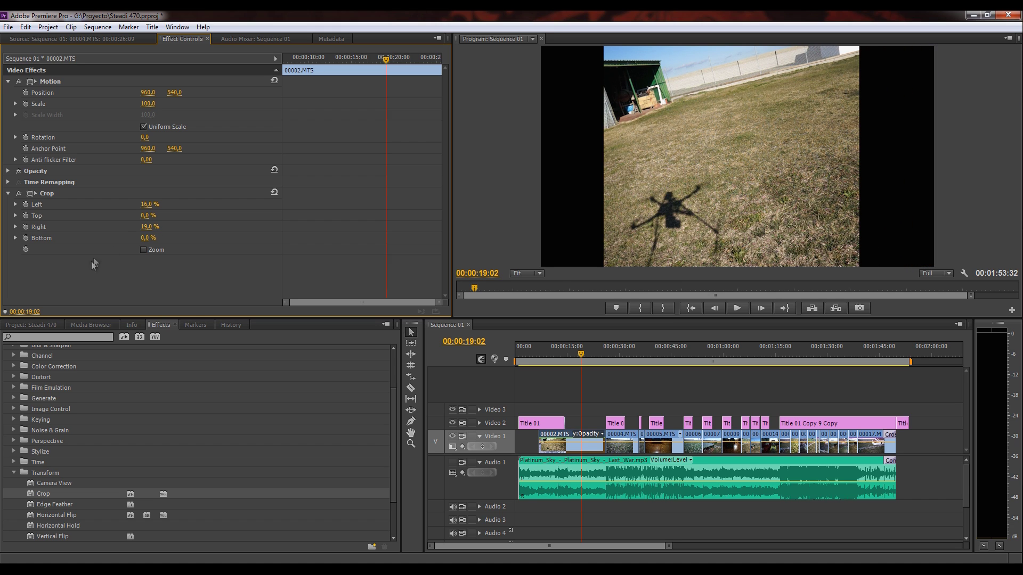
click(143, 250)
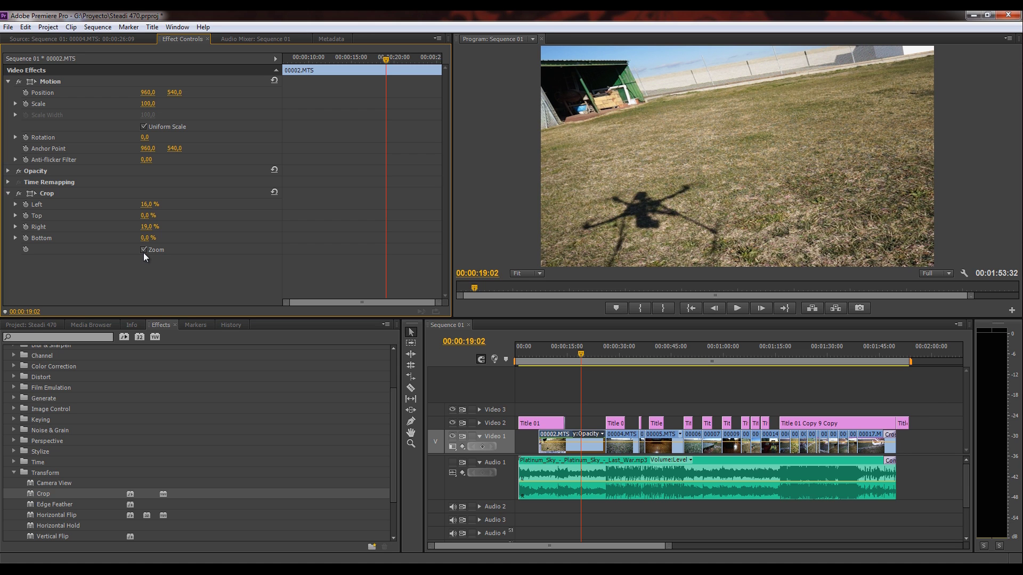
click(144, 254)
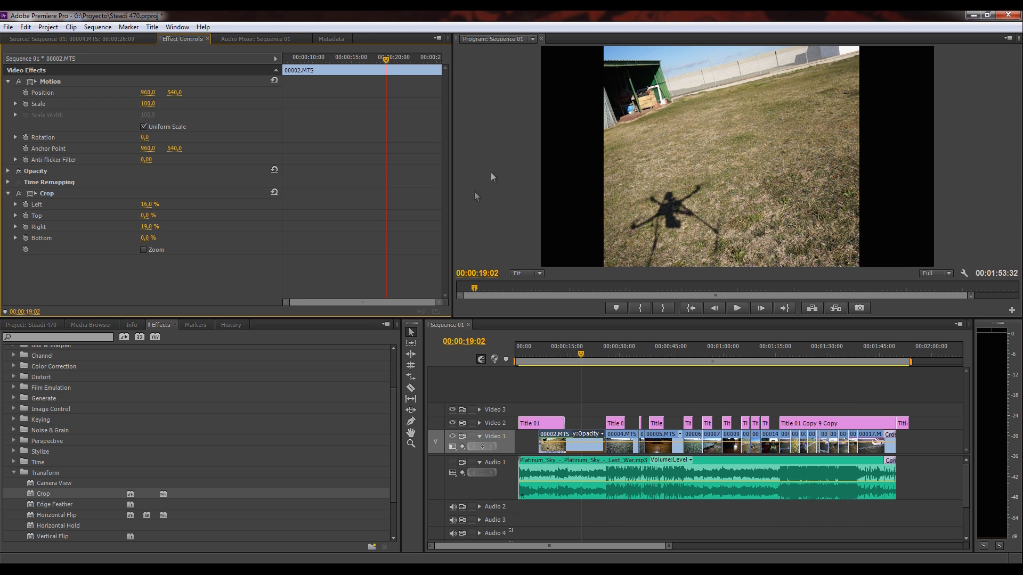
click(274, 192)
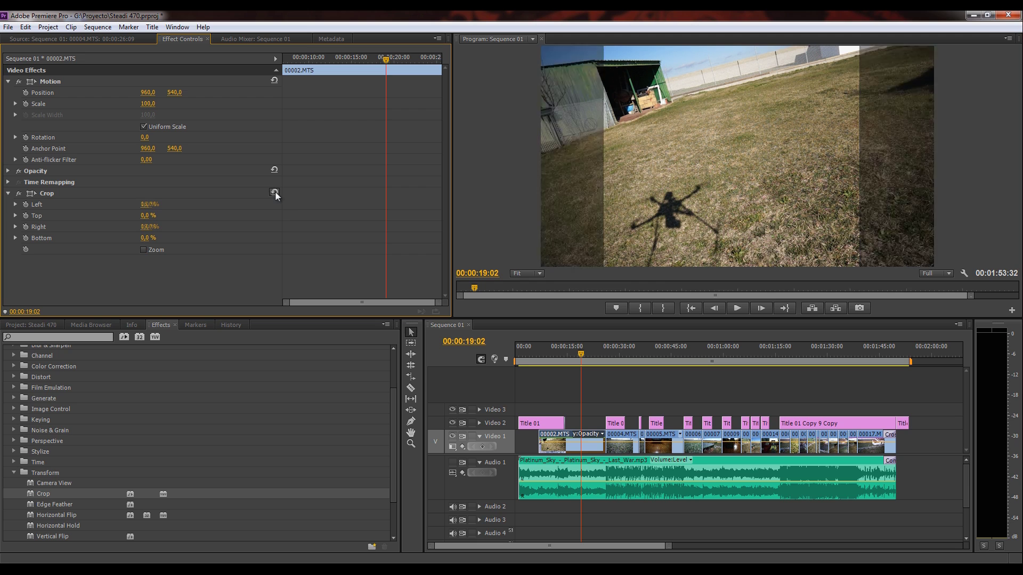